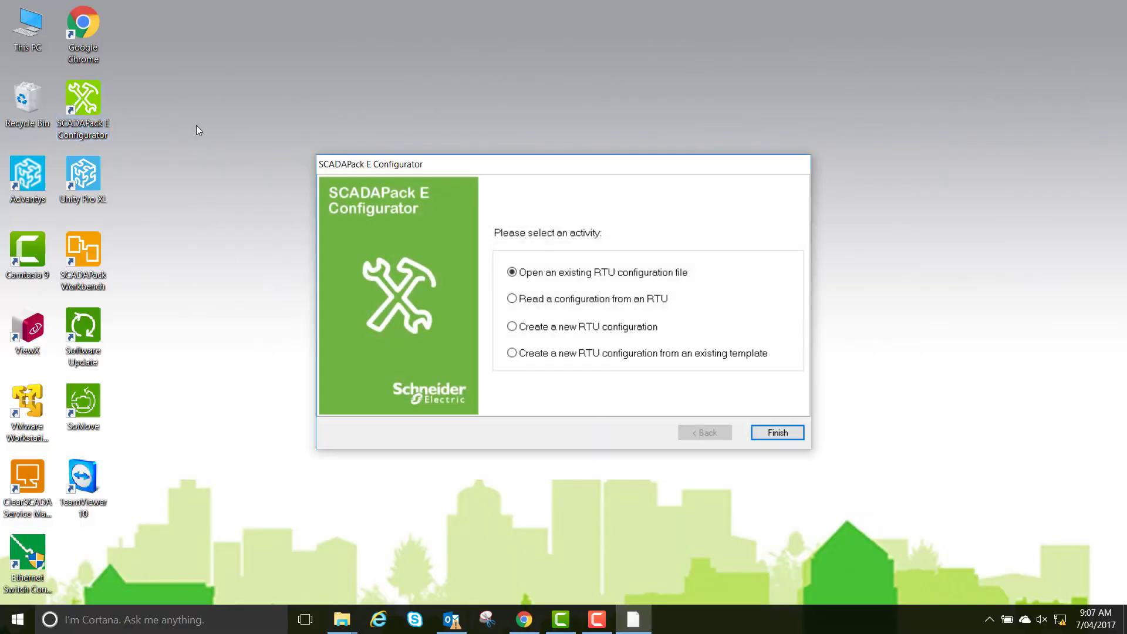
Start a new SCADAPack 535E RTU configuration with the new-configuration wizard
left_click(552, 327)
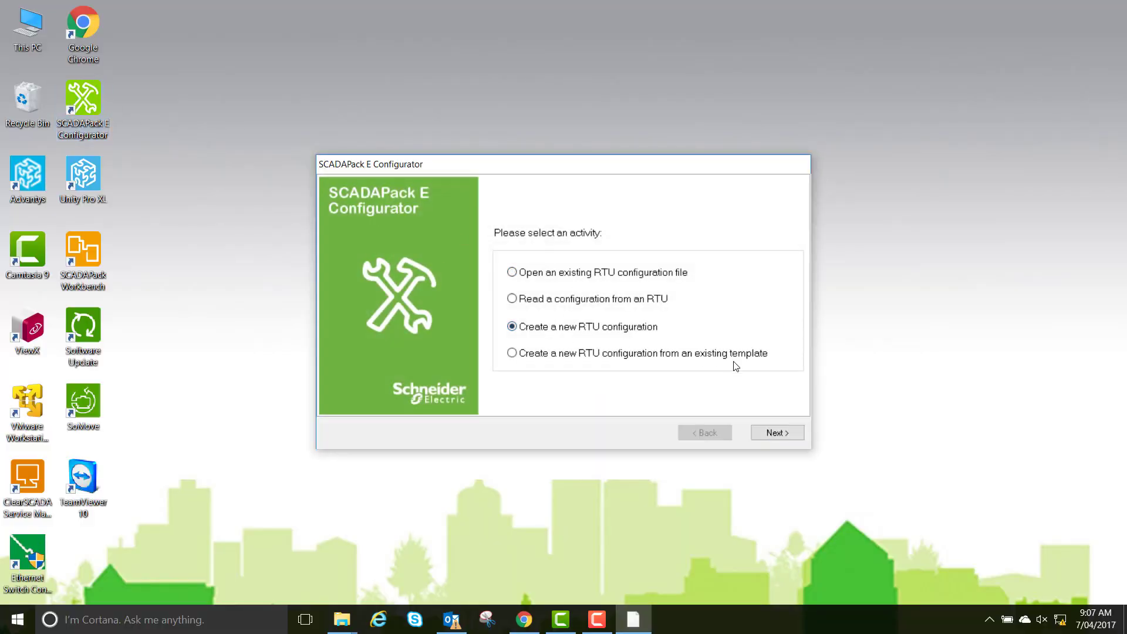
left_click(777, 433)
key("Return")
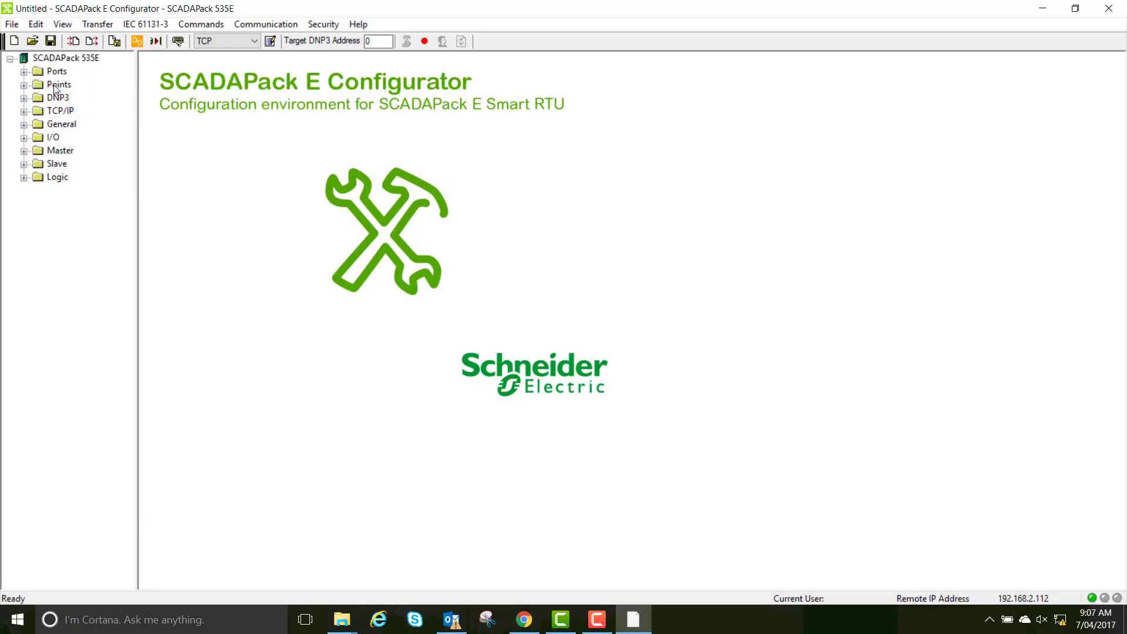
Give Ethernet 1 IP address 192.168.2.112 and subnet mask 255.255.255.0 on the TCP/IP page
left_click(23, 112)
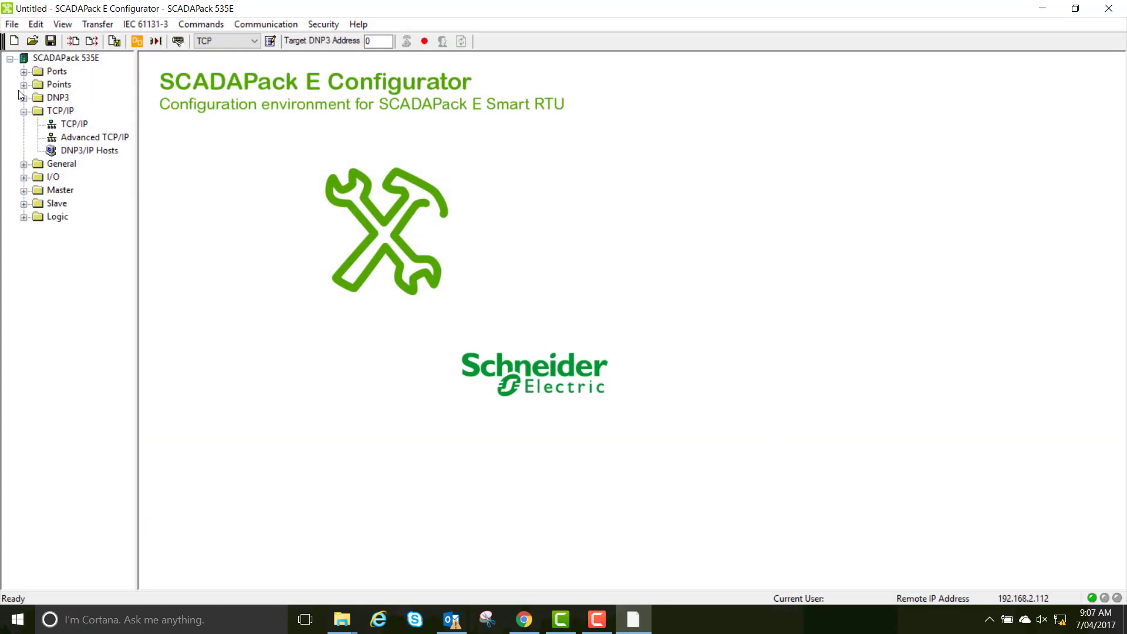
left_click(68, 124)
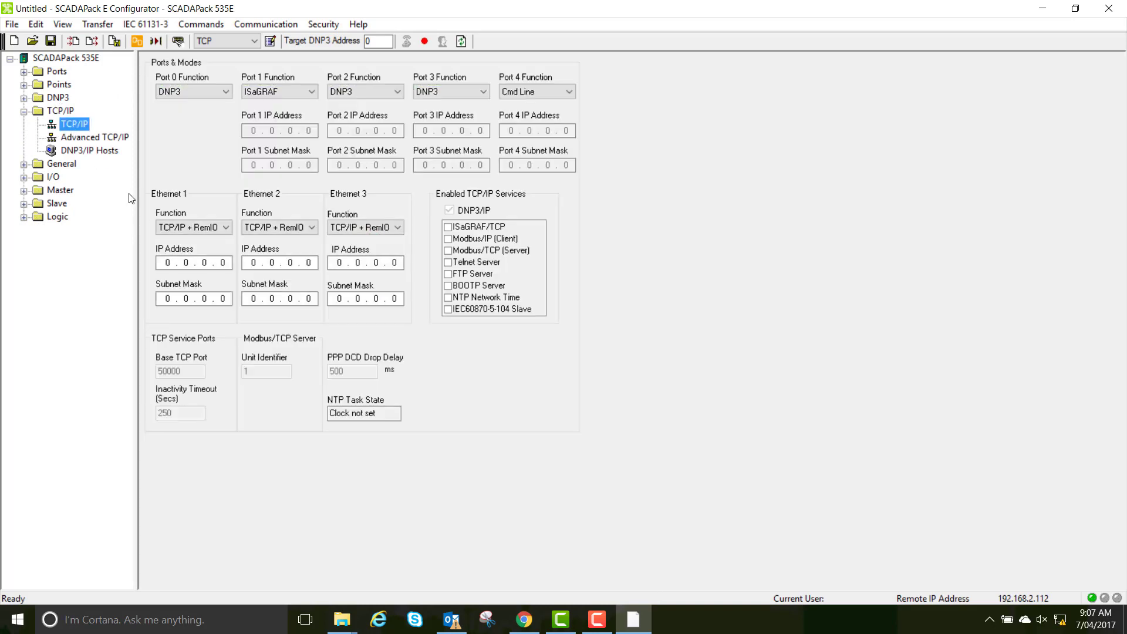
left_click(167, 263)
type("192.168.2")
key("Tab")
type("255255255")
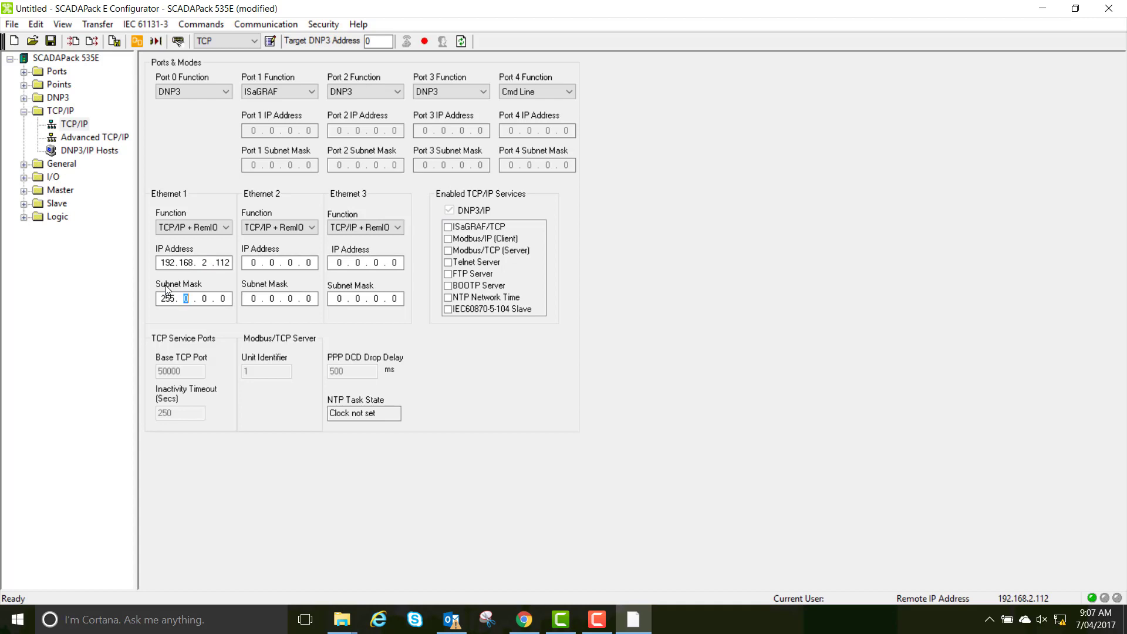
Enable the ISaGRAF/TCP service and confirm Target 5 (SCADAPack Workbench) as the IEC 61131-3 target type
left_click(448, 227)
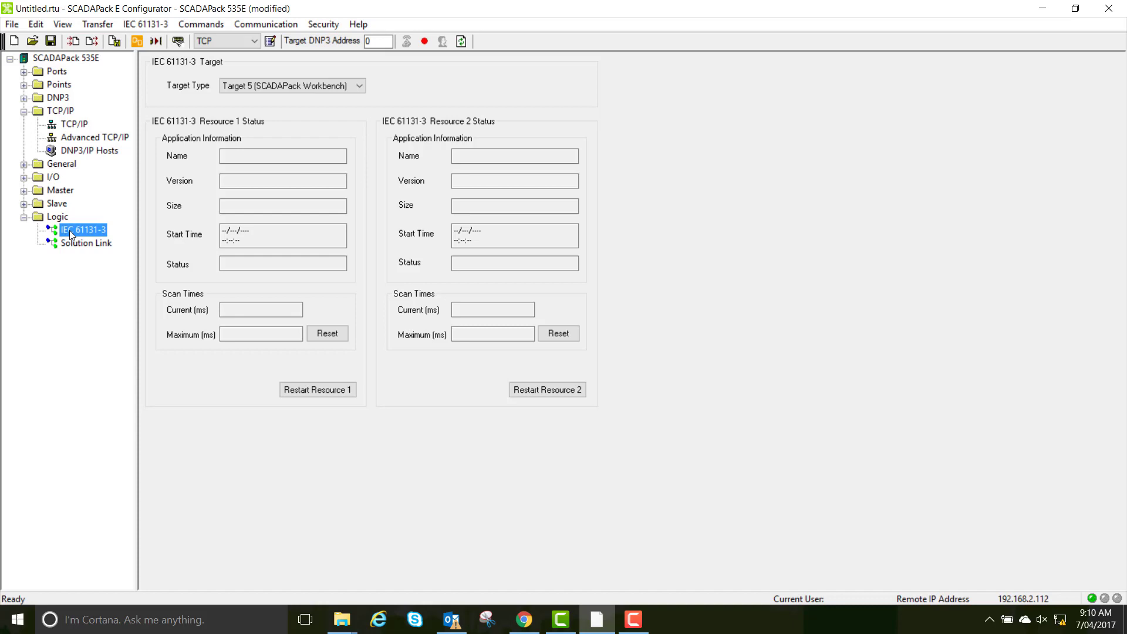
left_click(276, 86)
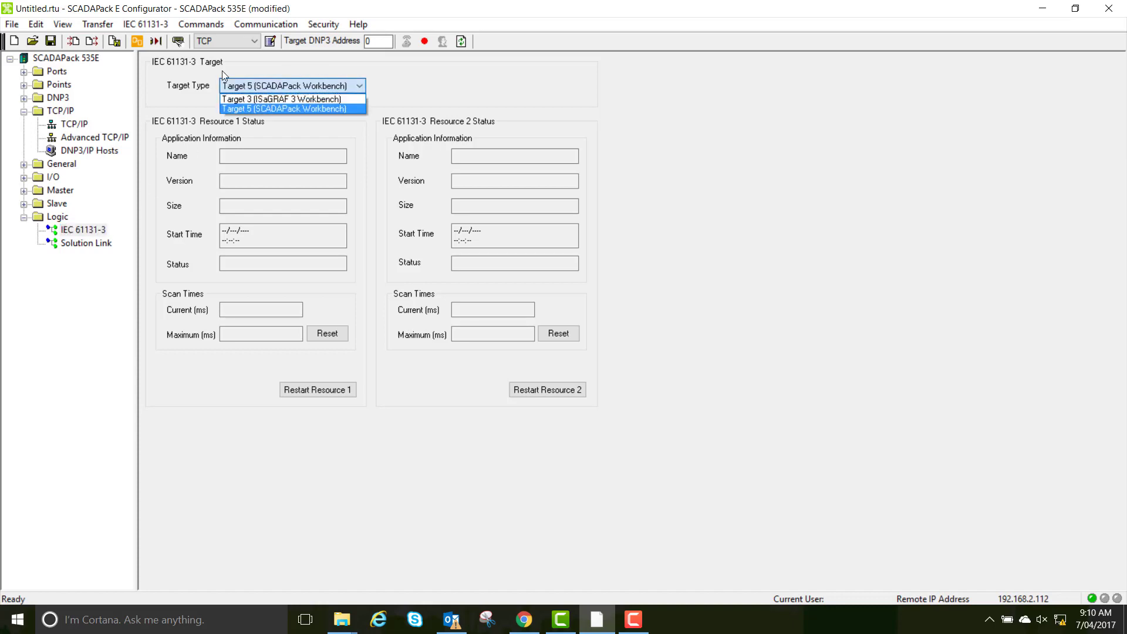
left_click(222, 70)
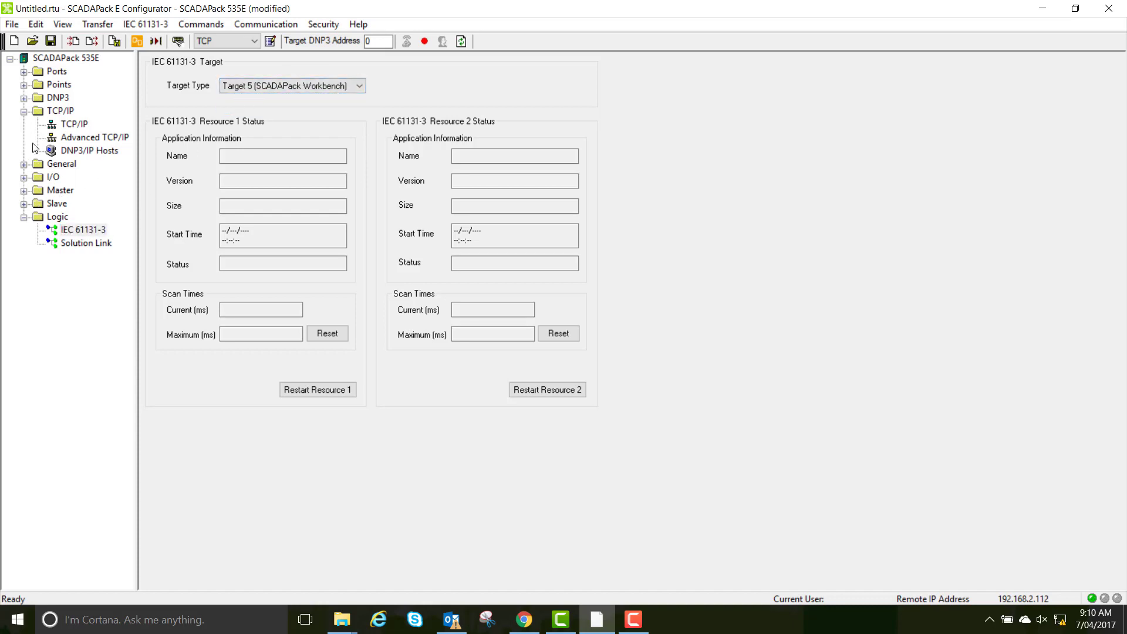
left_click(23, 218)
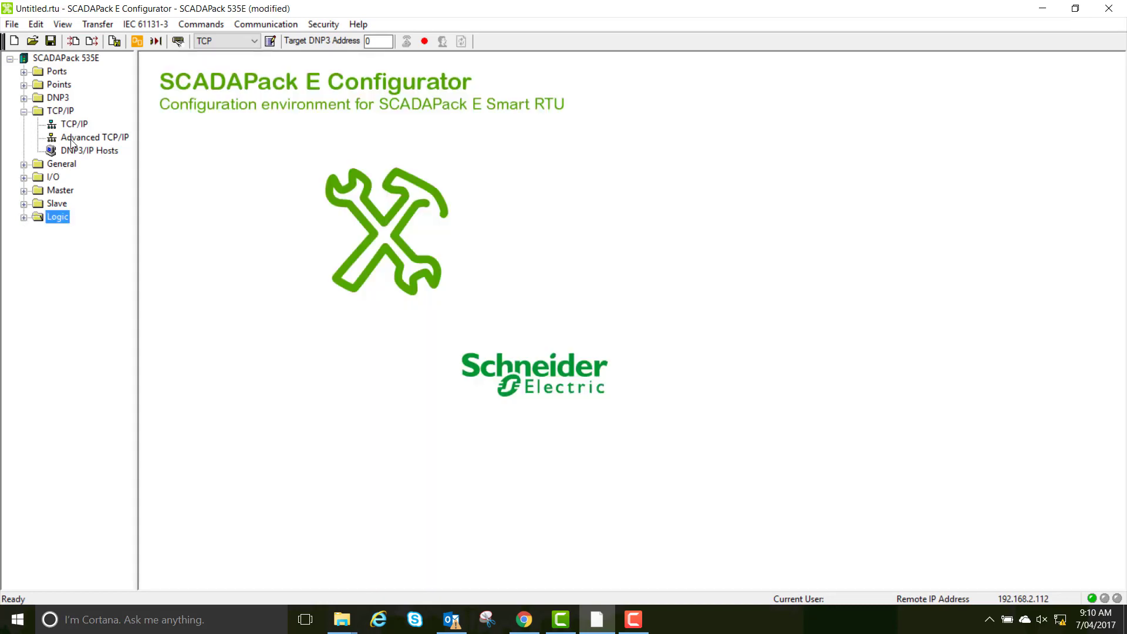
left_click(75, 124)
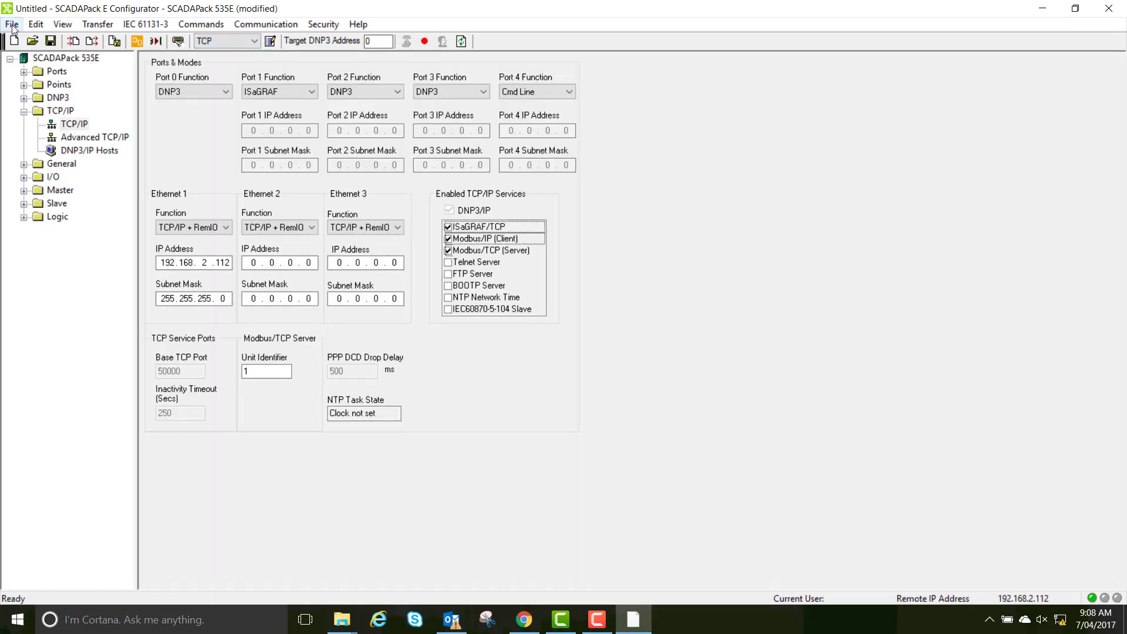
Launch SCADAPack Workbench from the configurator's IEC 61131-3 menu
left_click(11, 26)
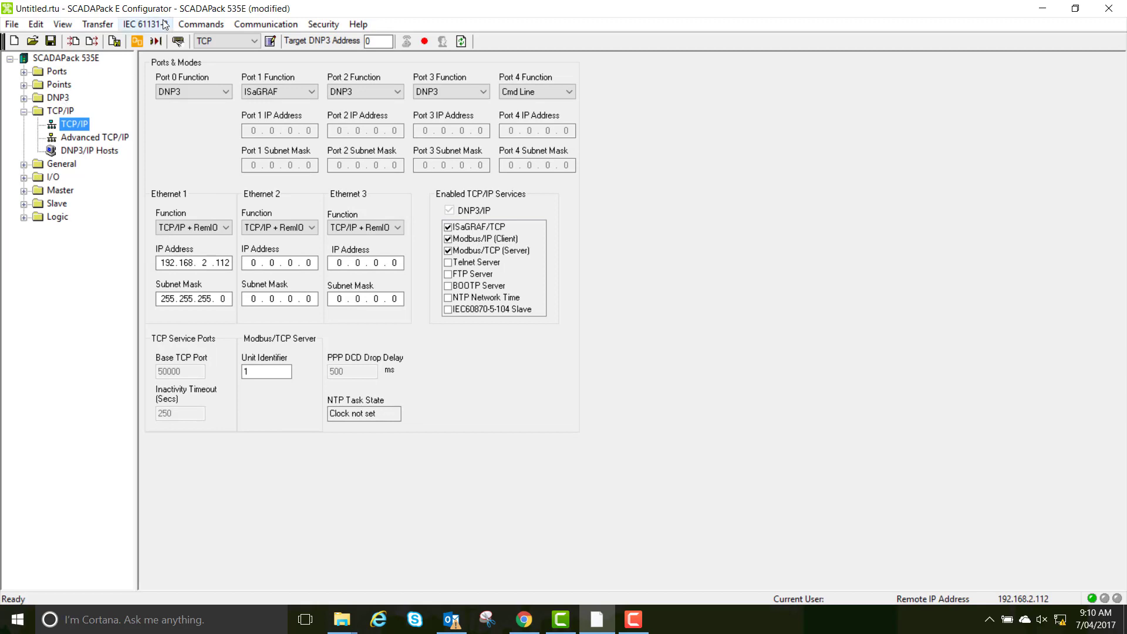
left_click(131, 22)
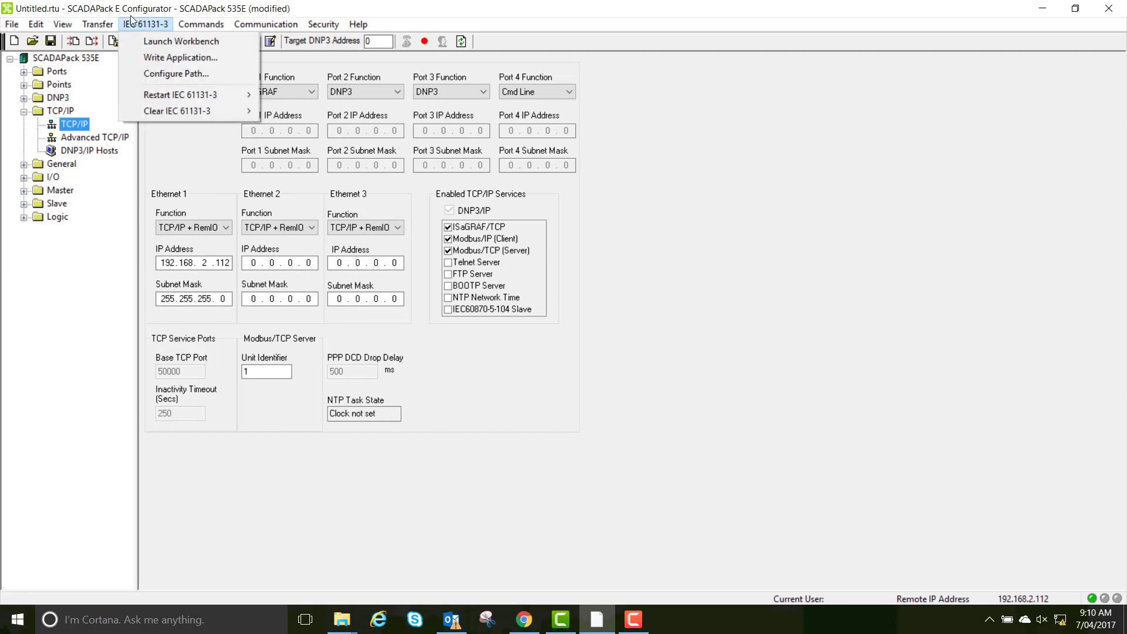
left_click(171, 40)
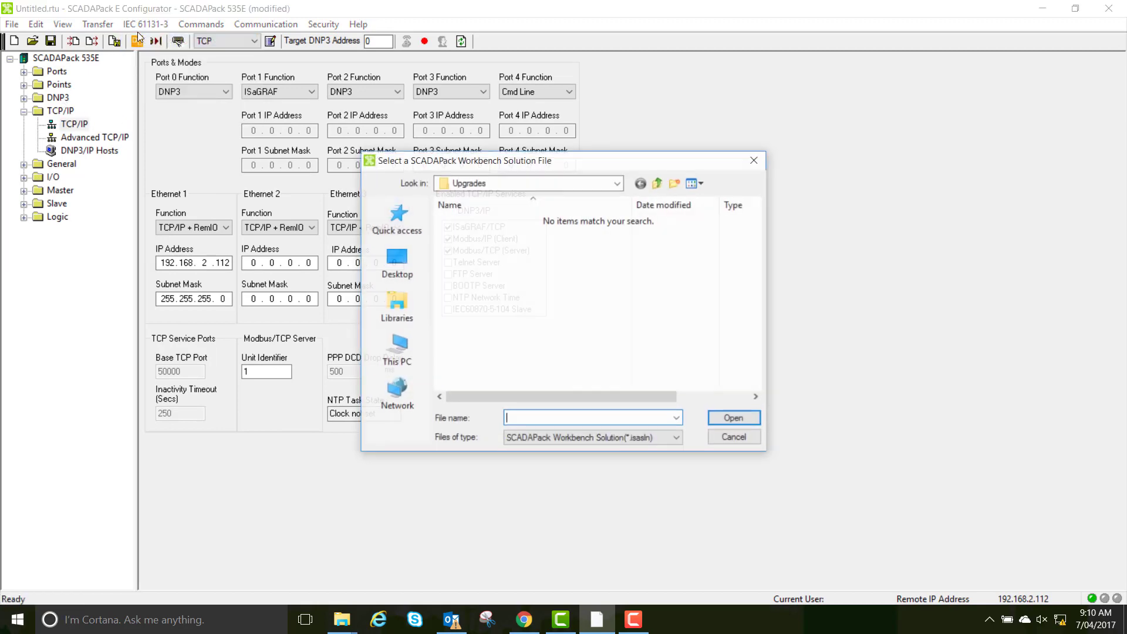
Create a new Workbench project from the SCADAPack 500E TCP/IP template
left_click(733, 438)
left_click(10, 25)
mouse_move(138, 45)
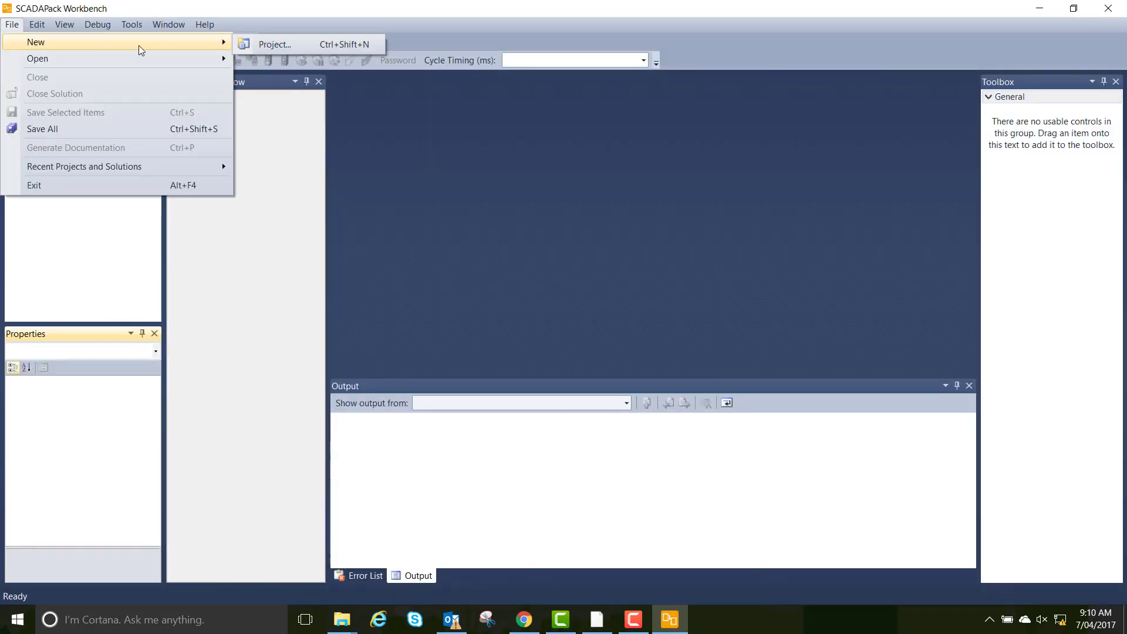
left_click(285, 42)
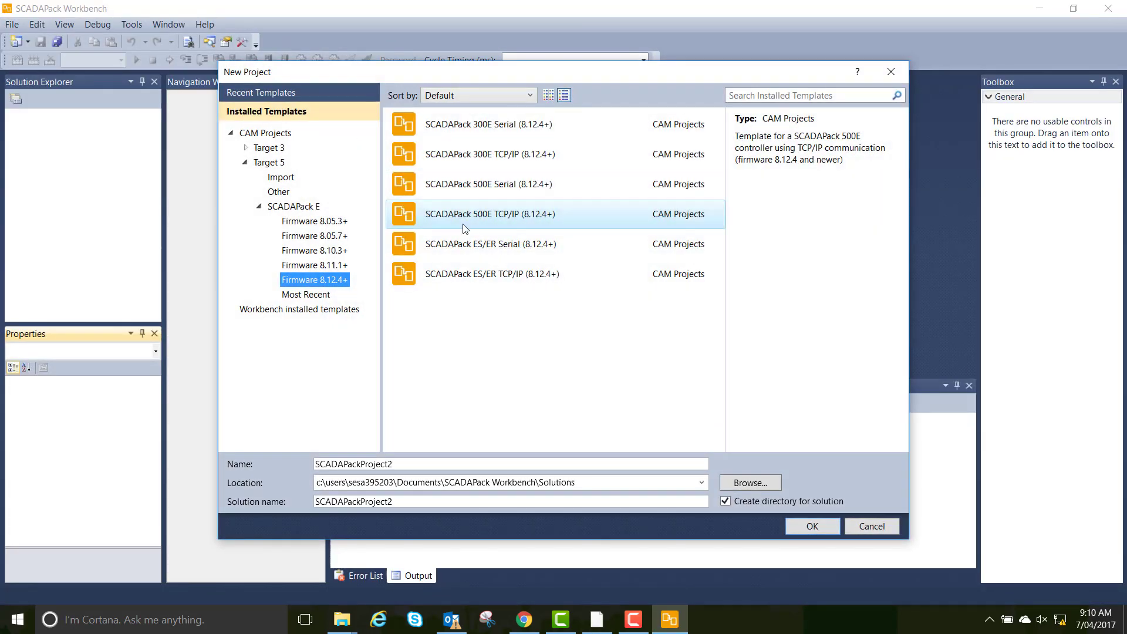
double_click(477, 220)
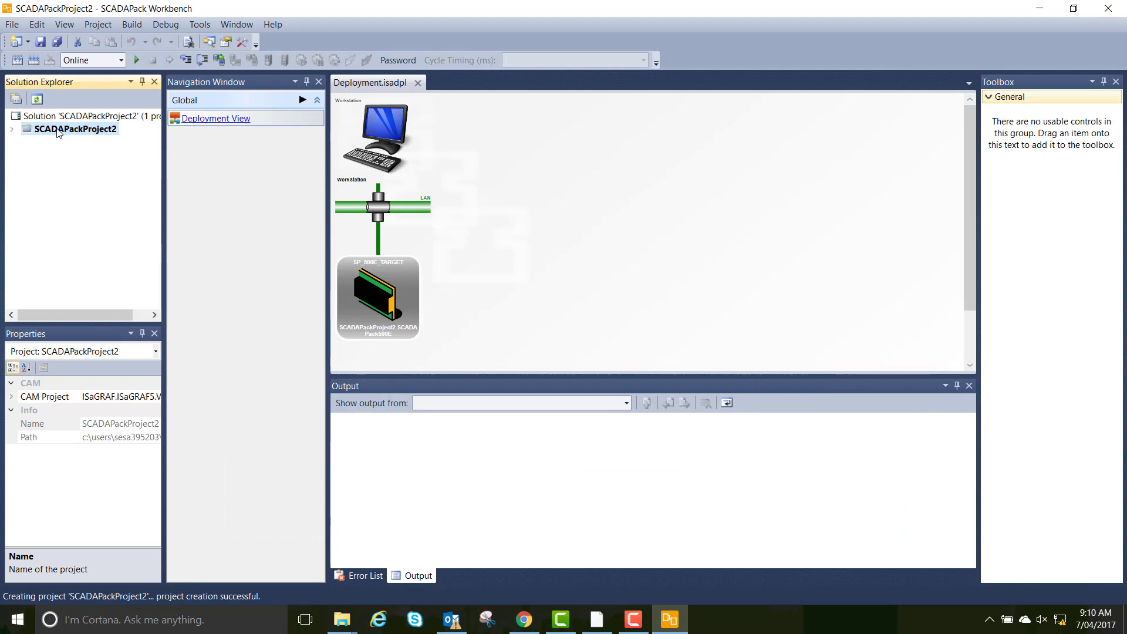
Delete Resource2 and rename Resource1 to R1
left_click(12, 129)
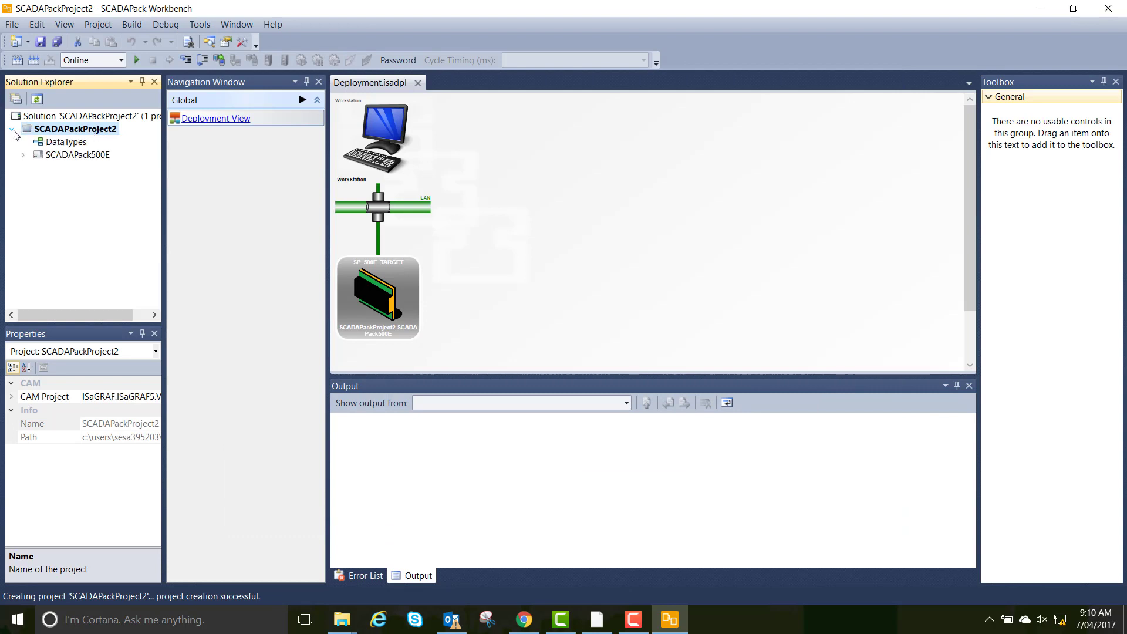
left_click(24, 156)
left_click(69, 181)
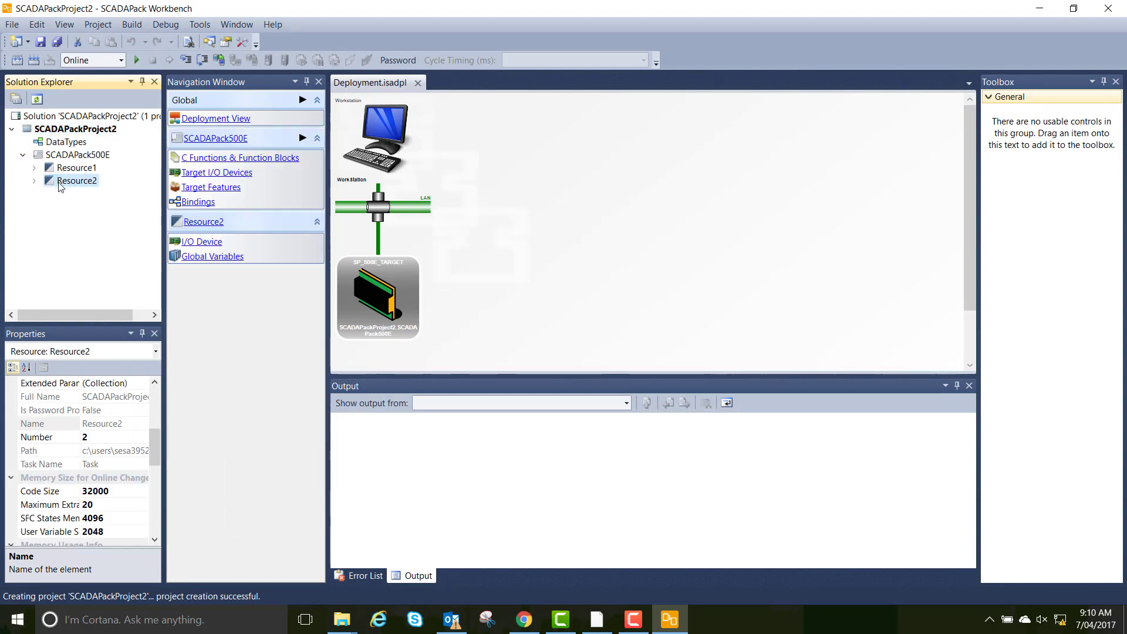
key("Delete")
right_click(73, 173)
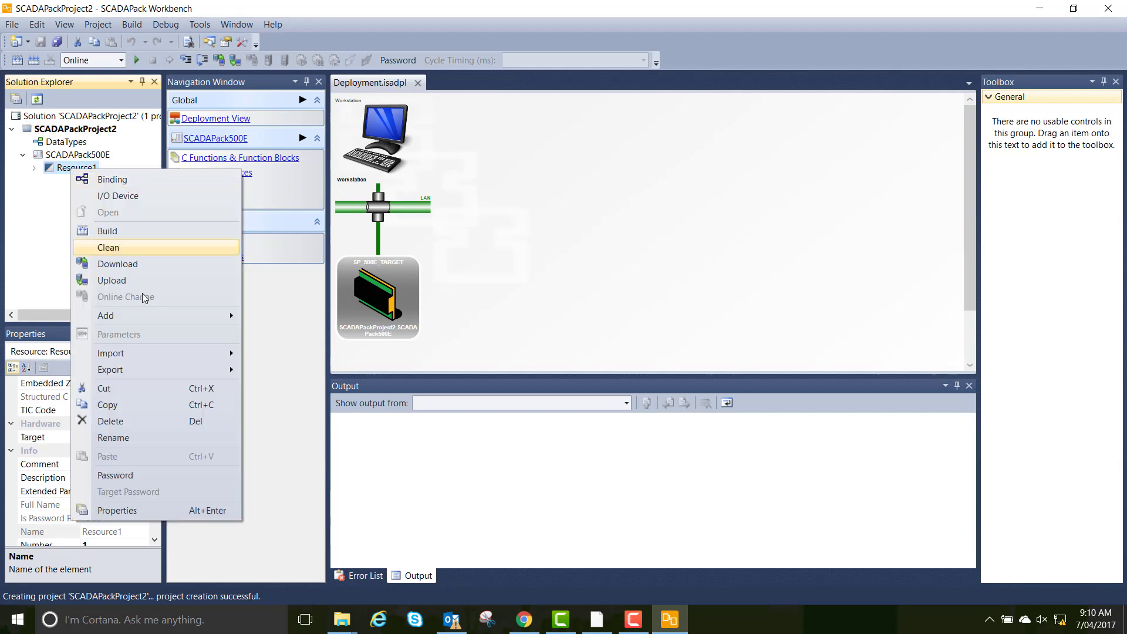
left_click(113, 438)
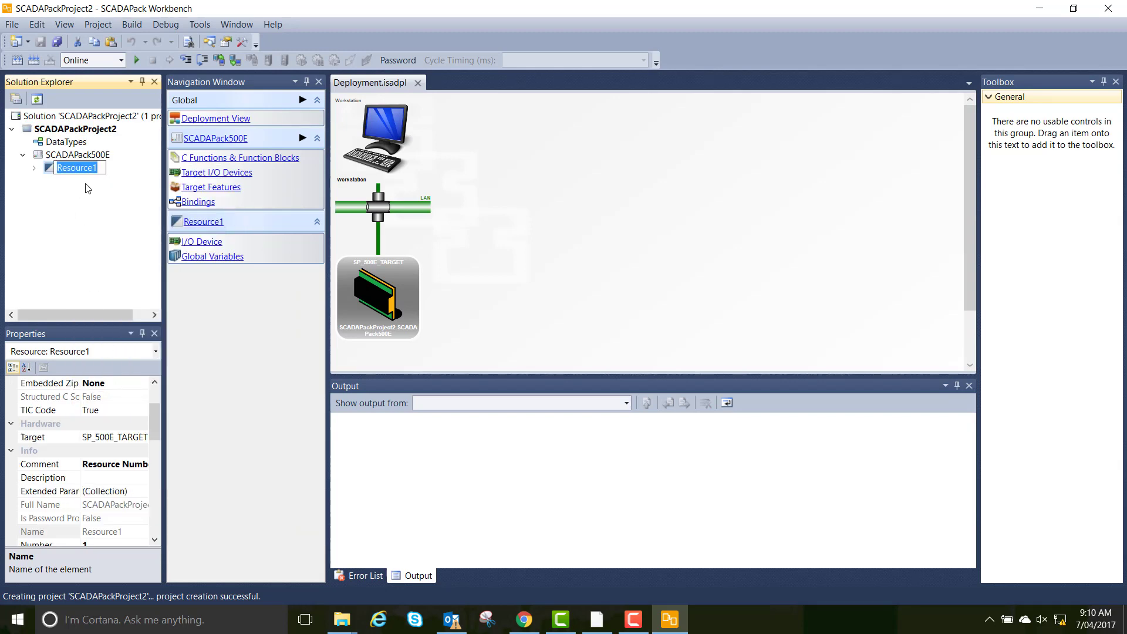
left_click_drag(92, 168, 61, 167)
key("BackSpace")
key("Return")
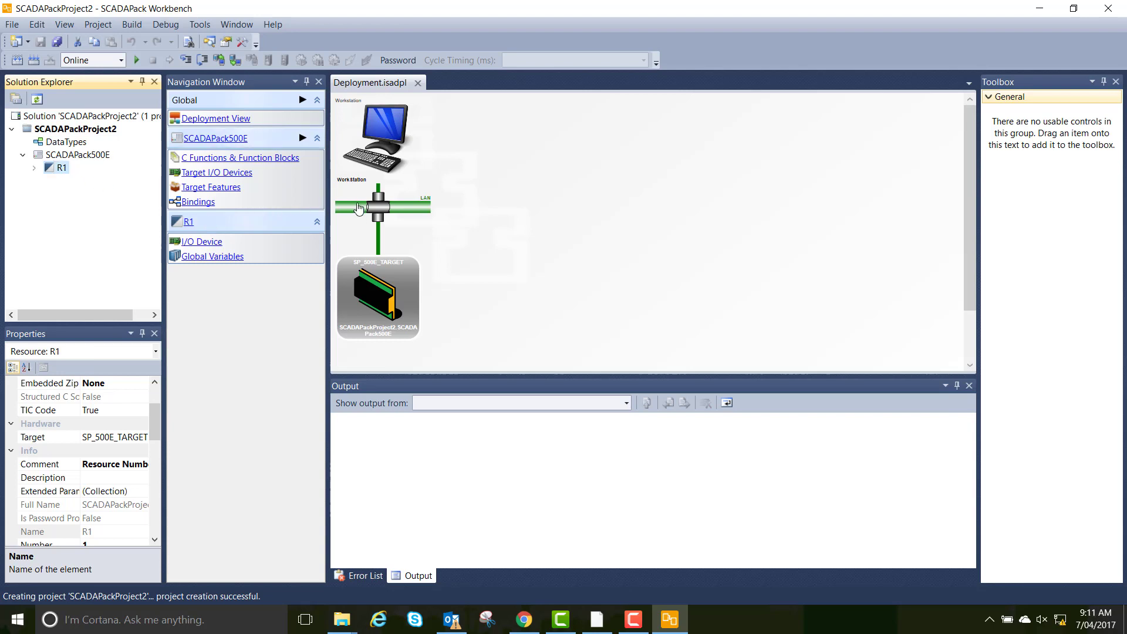
Set the workstation-to-target connection's IP address to 192.168.2.112
left_click(381, 213)
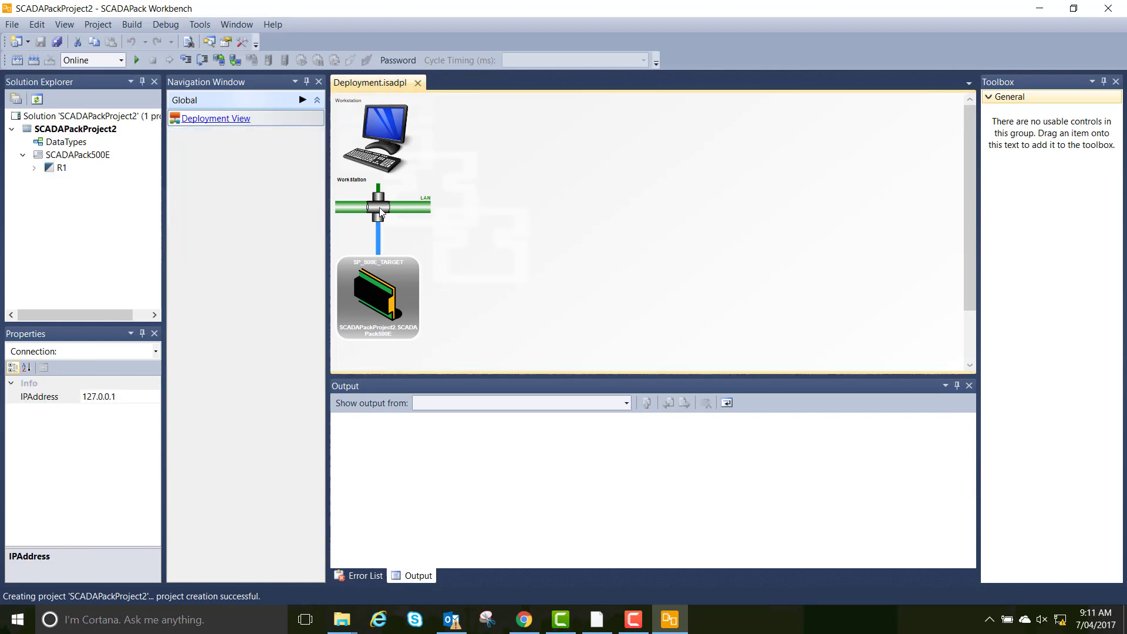
left_click(122, 397)
left_click_drag(117, 397, 80, 397)
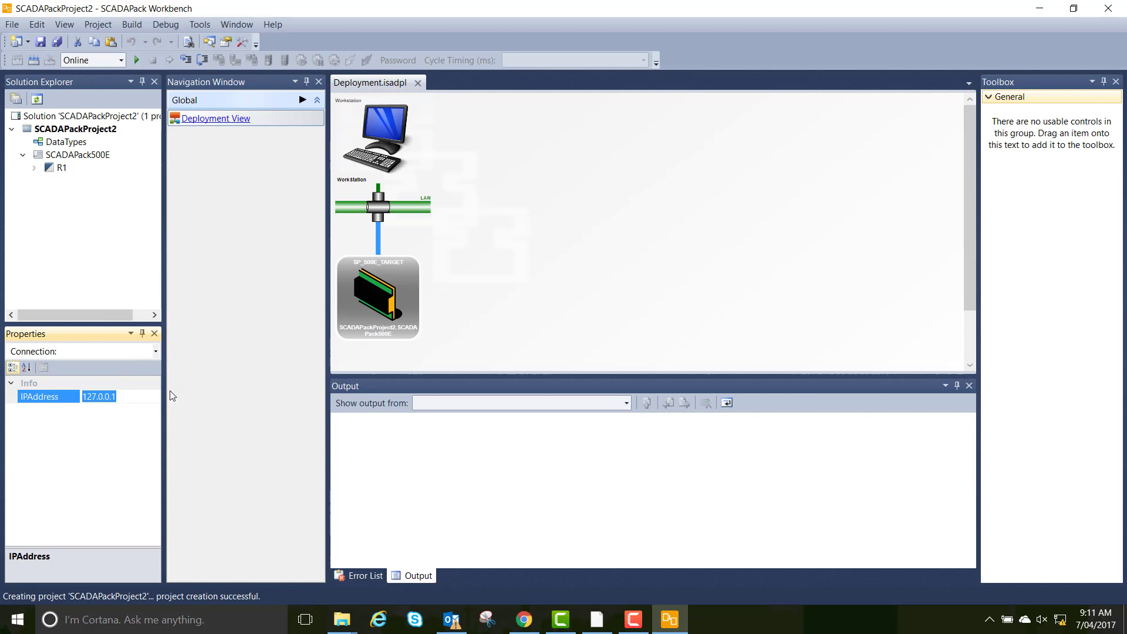
type("192.168.2.112")
Open R1's I/O device editor and enlarge the Device Selector to show more devices
left_click(33, 169)
right_click(58, 169)
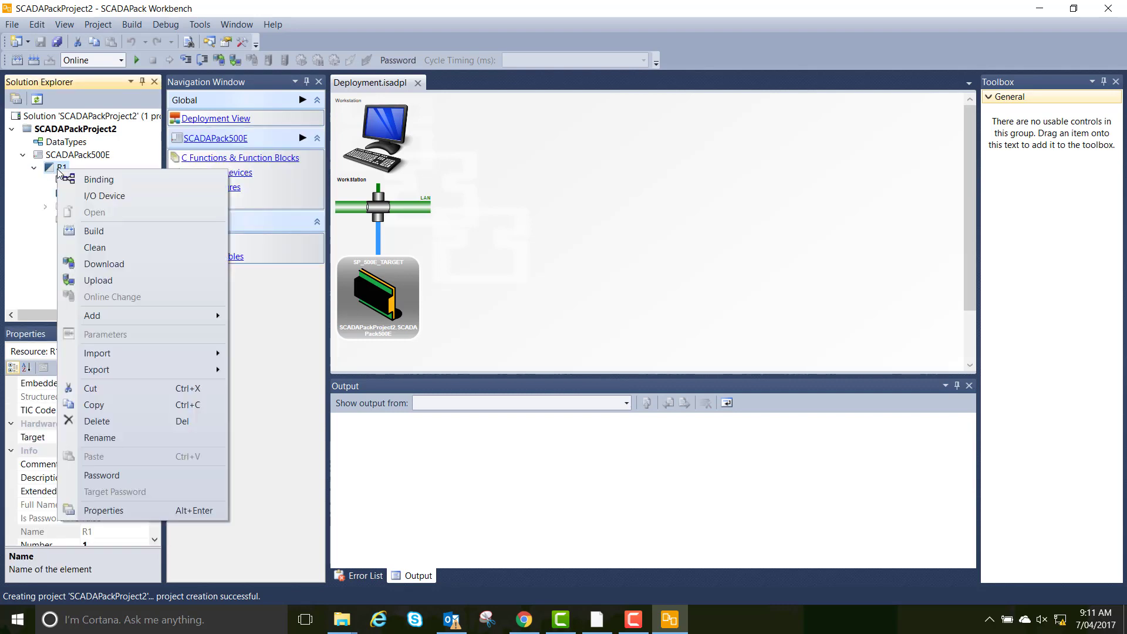
left_click(97, 195)
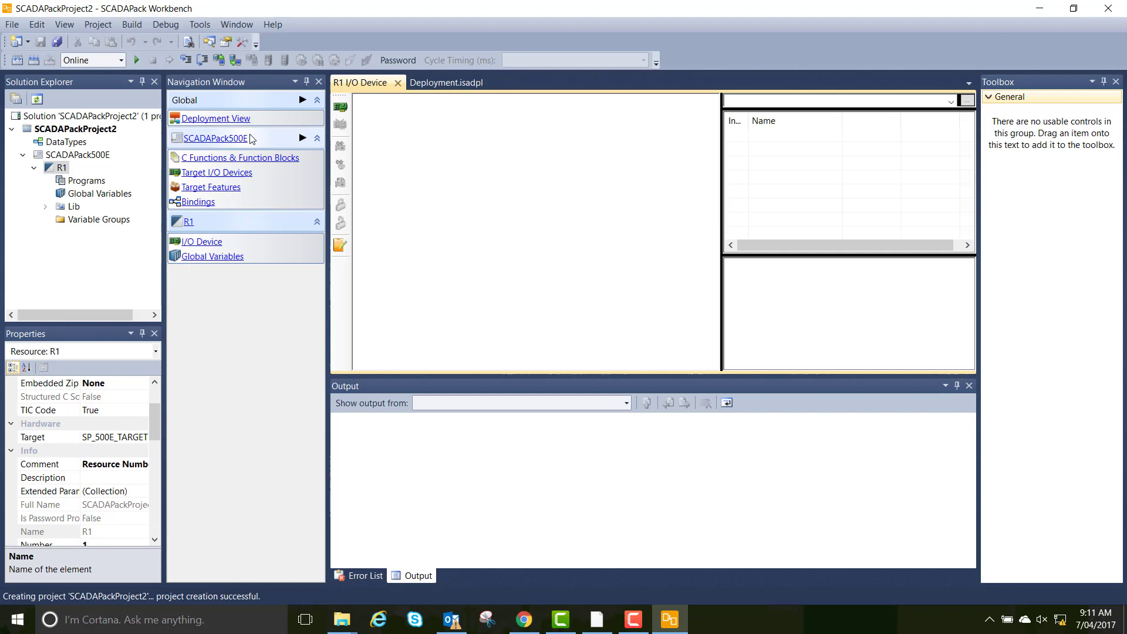
left_click(341, 108)
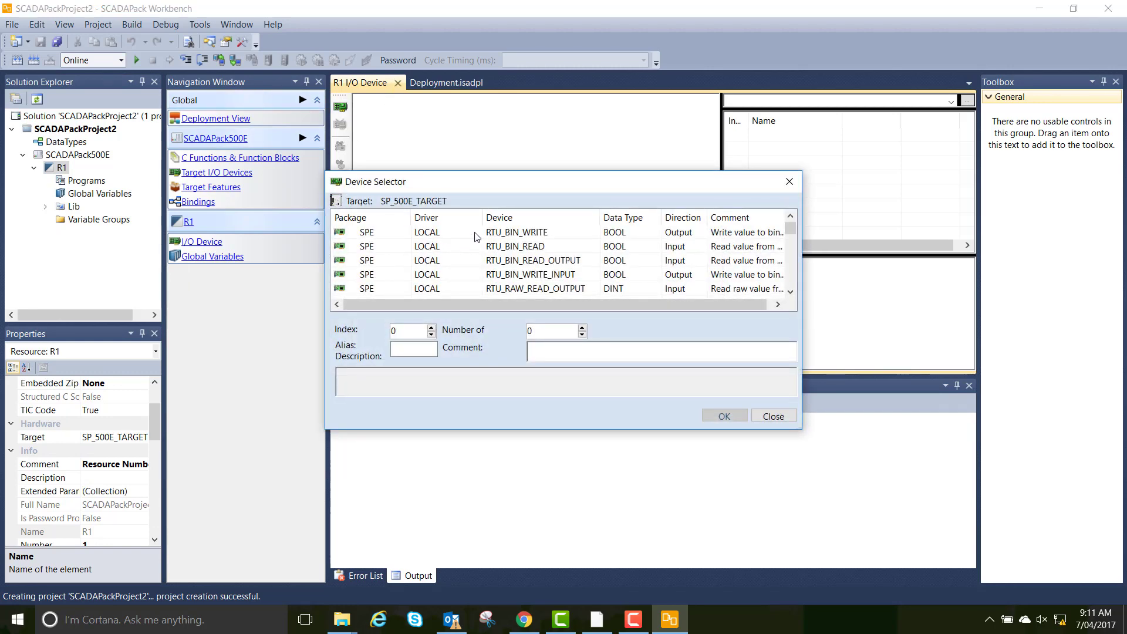
left_click_drag(649, 170, 644, 23)
left_click_drag(567, 429, 572, 603)
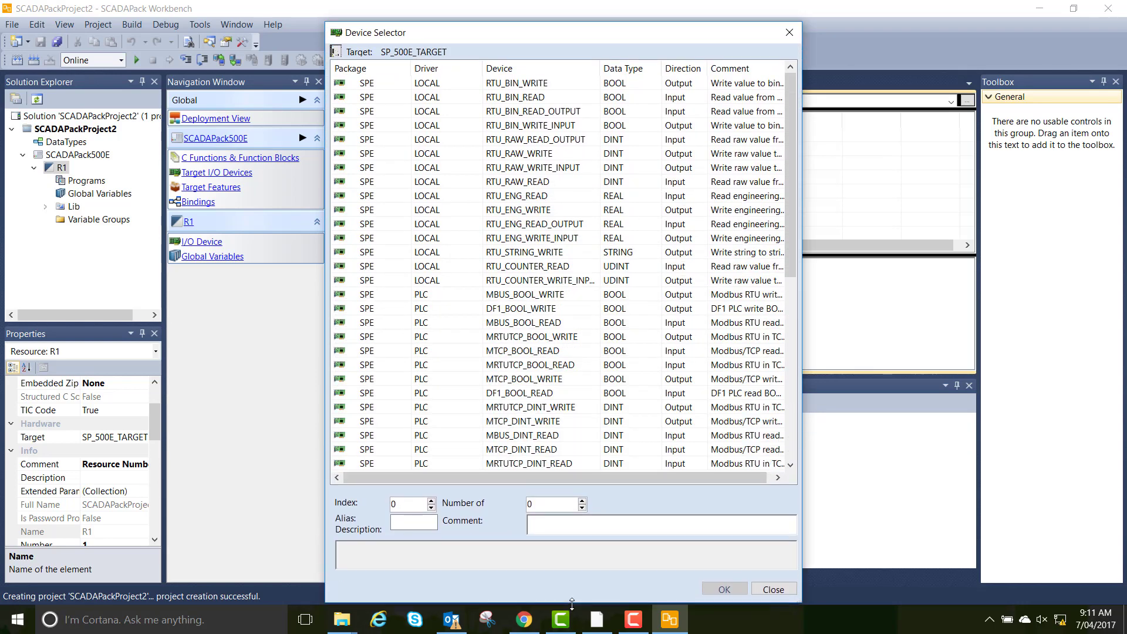
scroll(525, 286, "down", 7)
Choose MTCP_INT_WRITE with 2 channels, commented 'write values to slave holding registers'
left_click(526, 253)
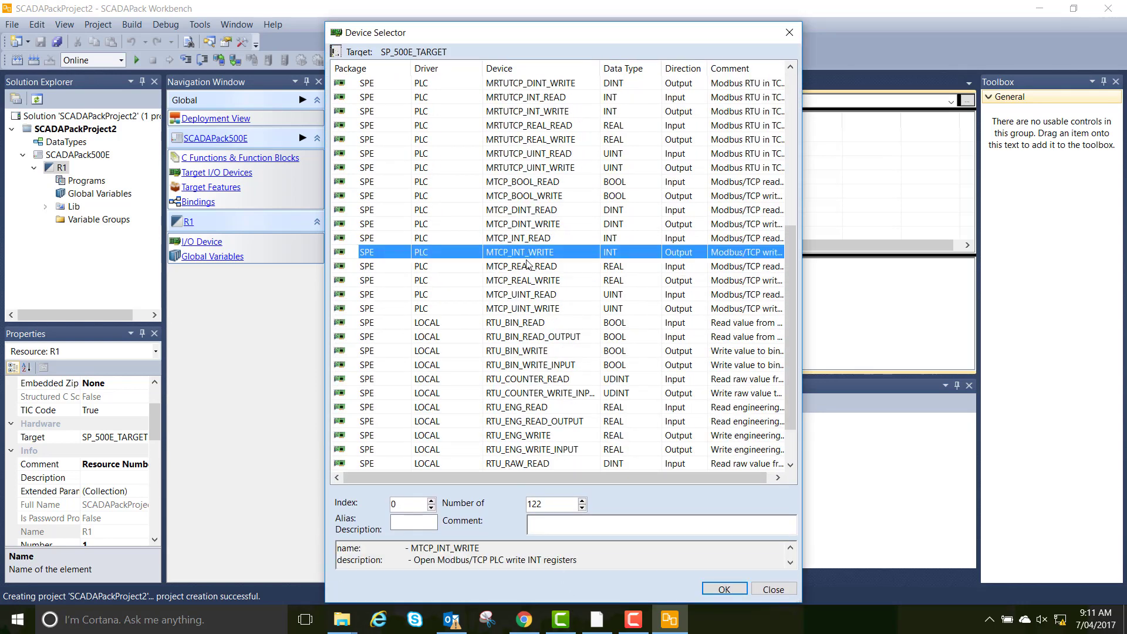
double_click(543, 503)
type("2")
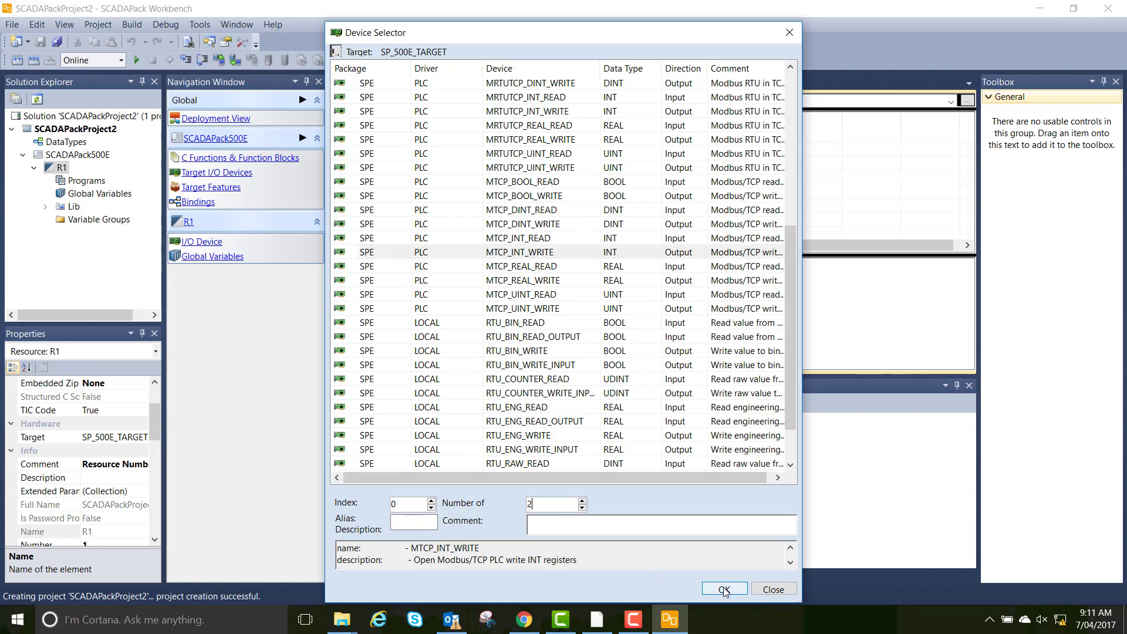
type("wr")
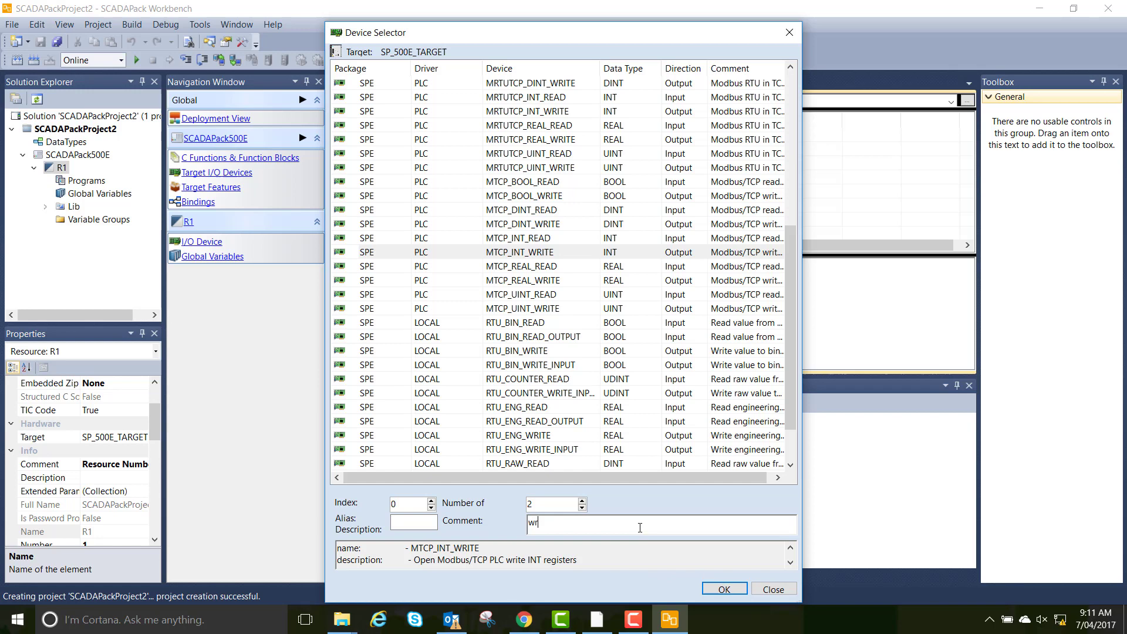
type("ite values to salve holding registers")
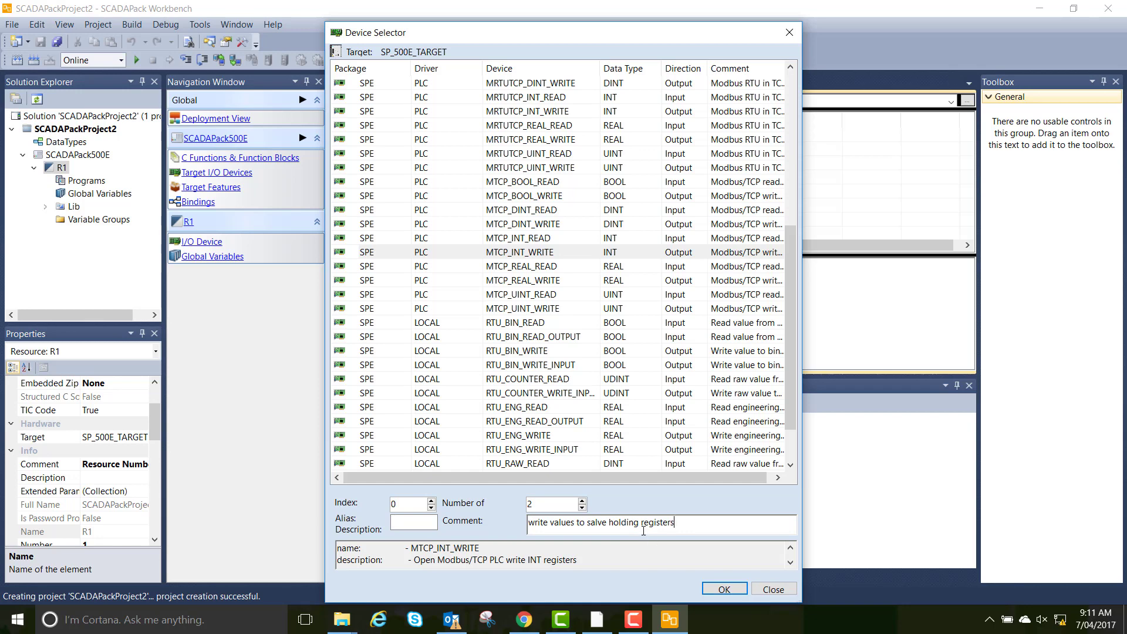
left_click(598, 521)
key("BackSpace")
key("BackSpace")
type("la")
Add MTCP_INT_WRITE to R1 and select the MTCP_INT_READ Parameters node
left_click(724, 590)
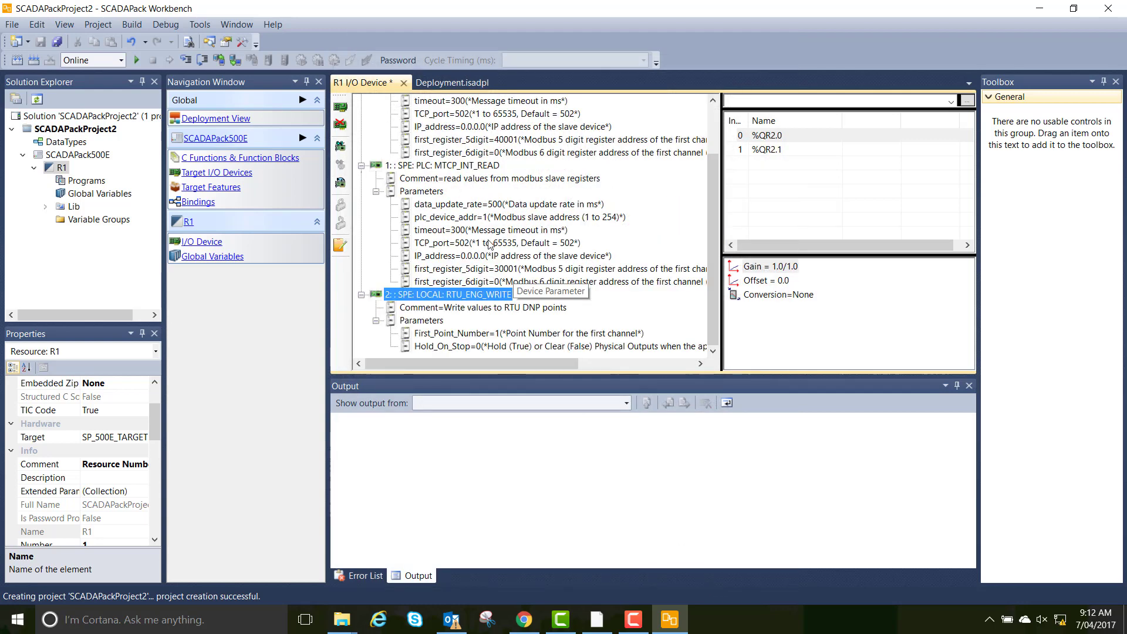
left_click(433, 194)
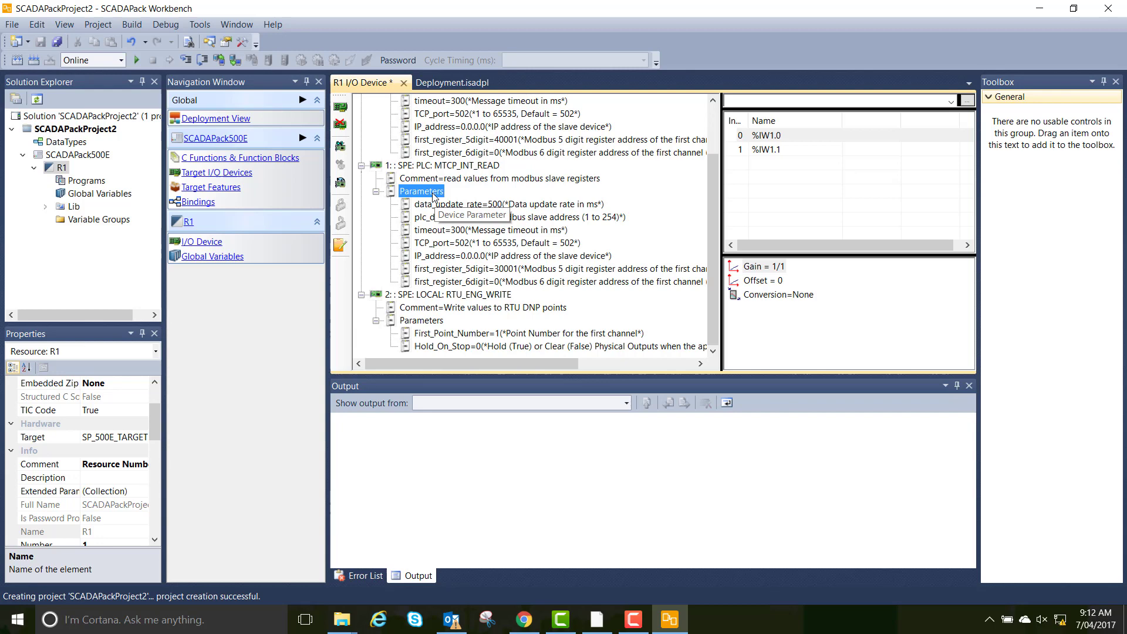
Set MTCP_INT_READ to plc_device_addr 11, IP_address 192.168.2.180 and first_register_5digit 48502
double_click(432, 195)
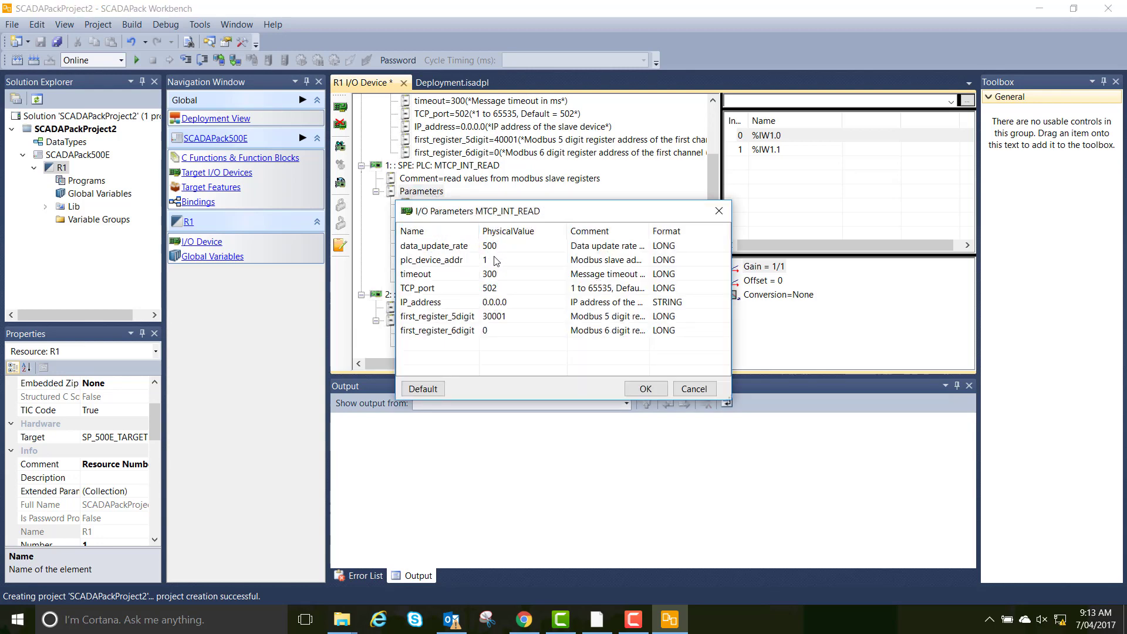
double_click(496, 260)
type("1")
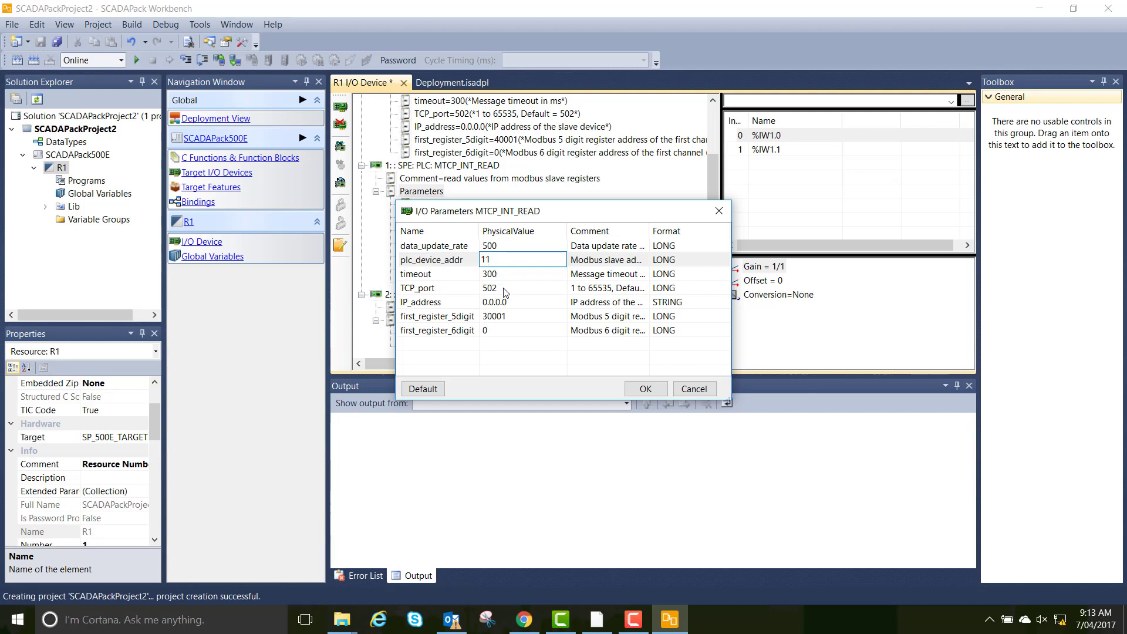
left_click(513, 303)
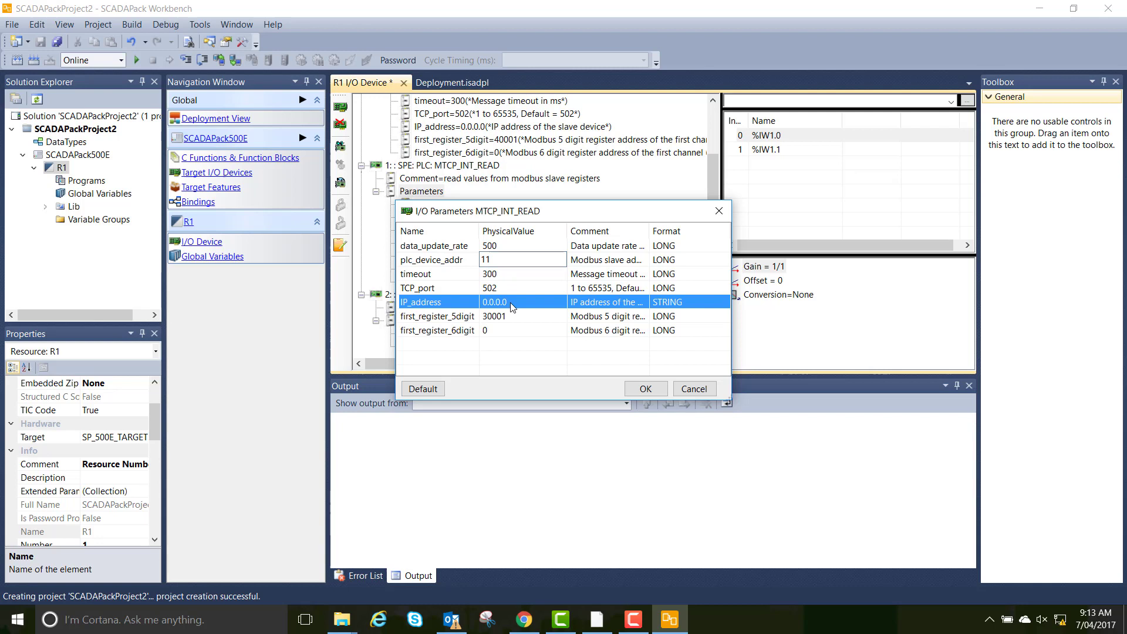
type("192.168.2.180")
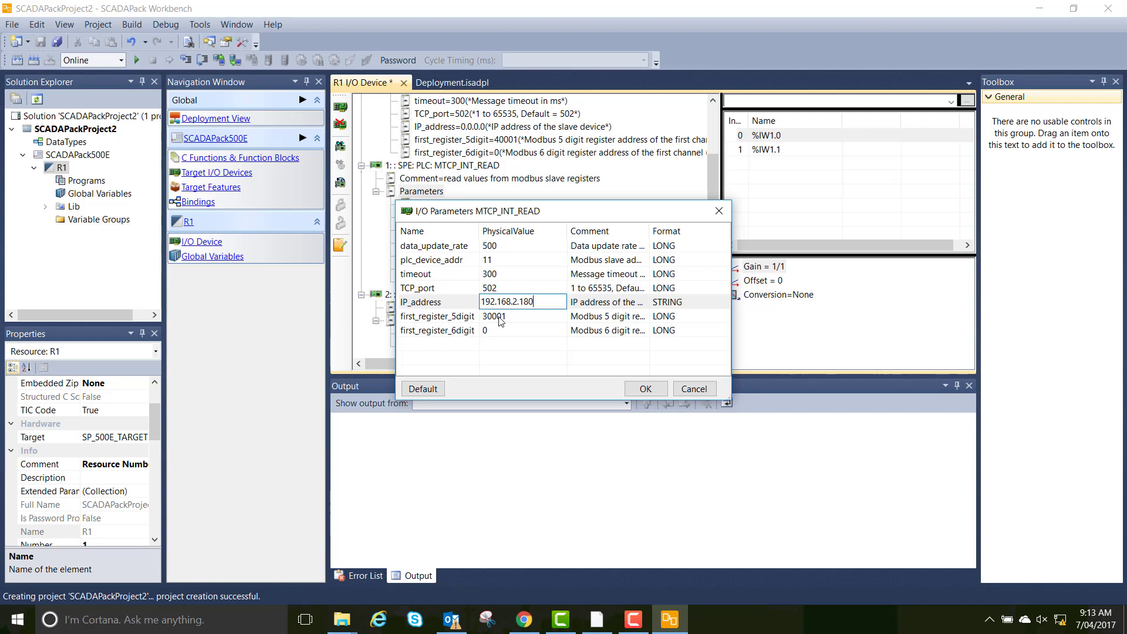
left_click(509, 320)
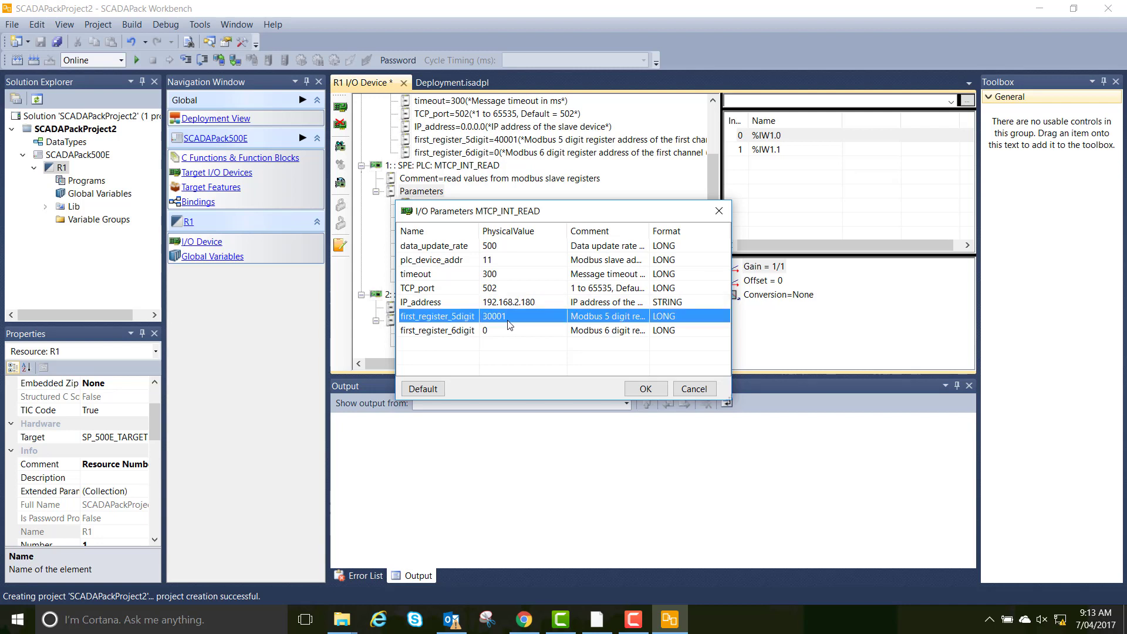
left_click(511, 323)
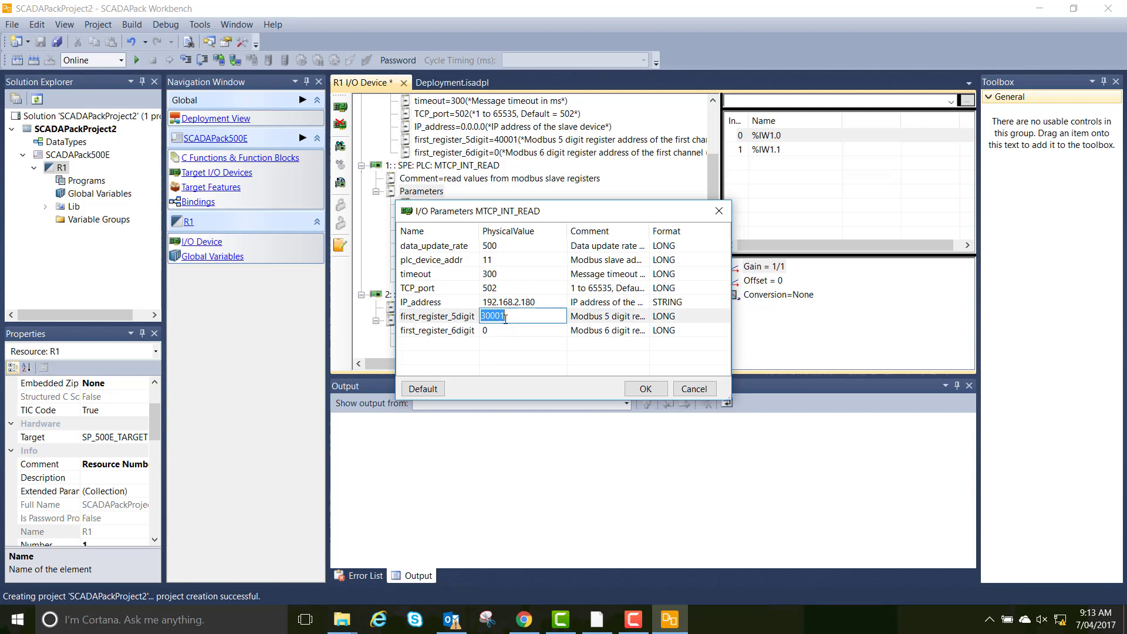
type("48502")
left_click(645, 389)
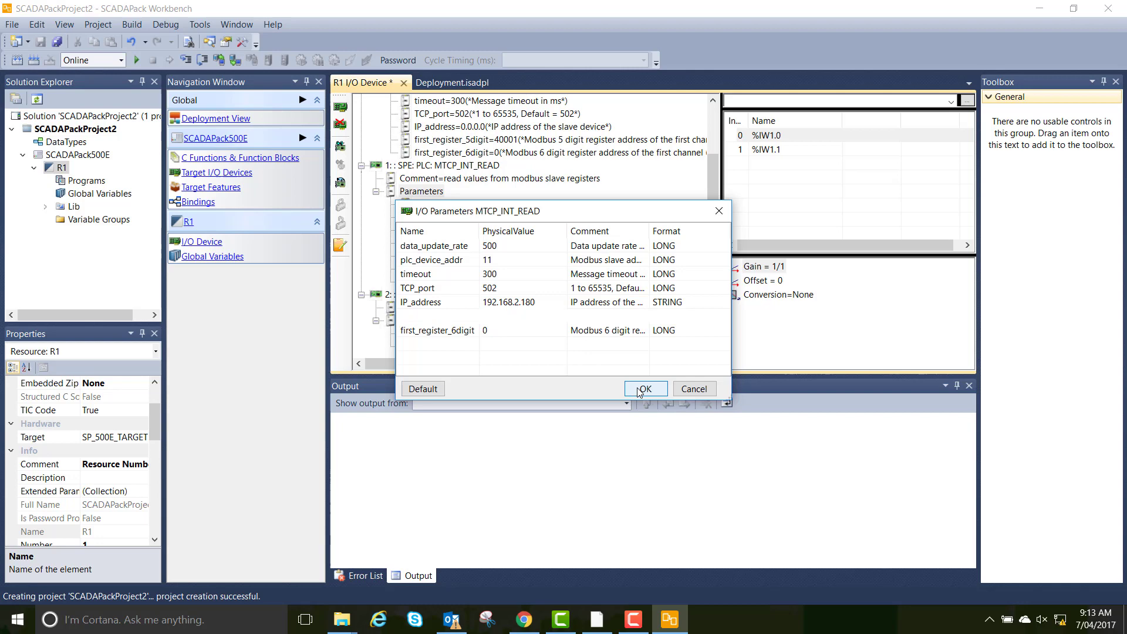
Change RTU_ENG_WRITE's First_Point_Number from 1 to 101 and apply it
double_click(439, 321)
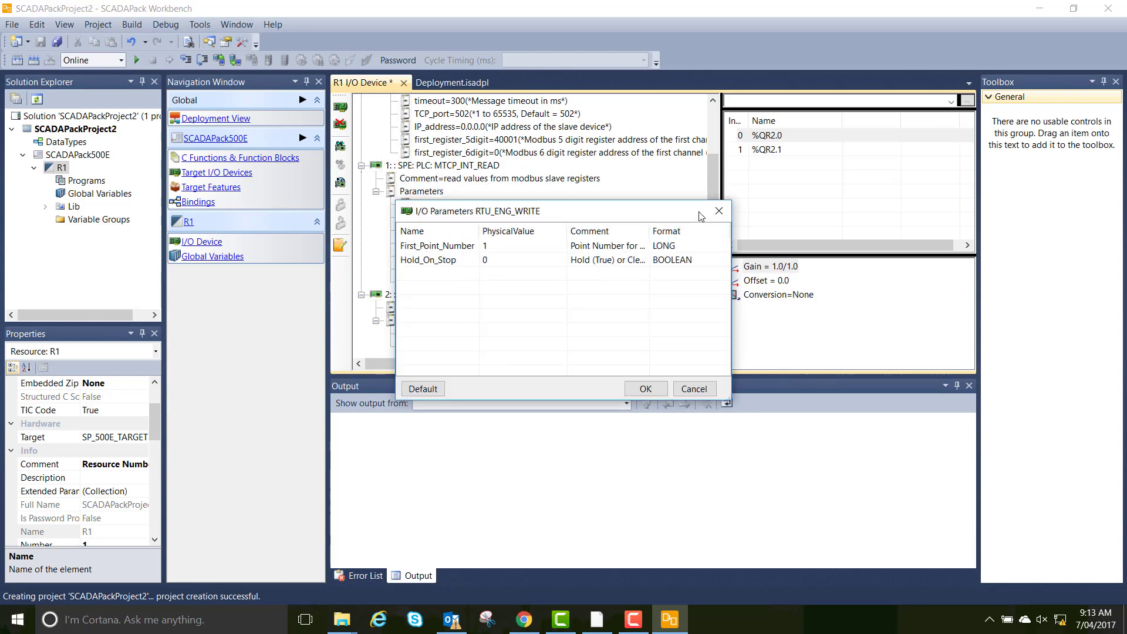
left_click(718, 213)
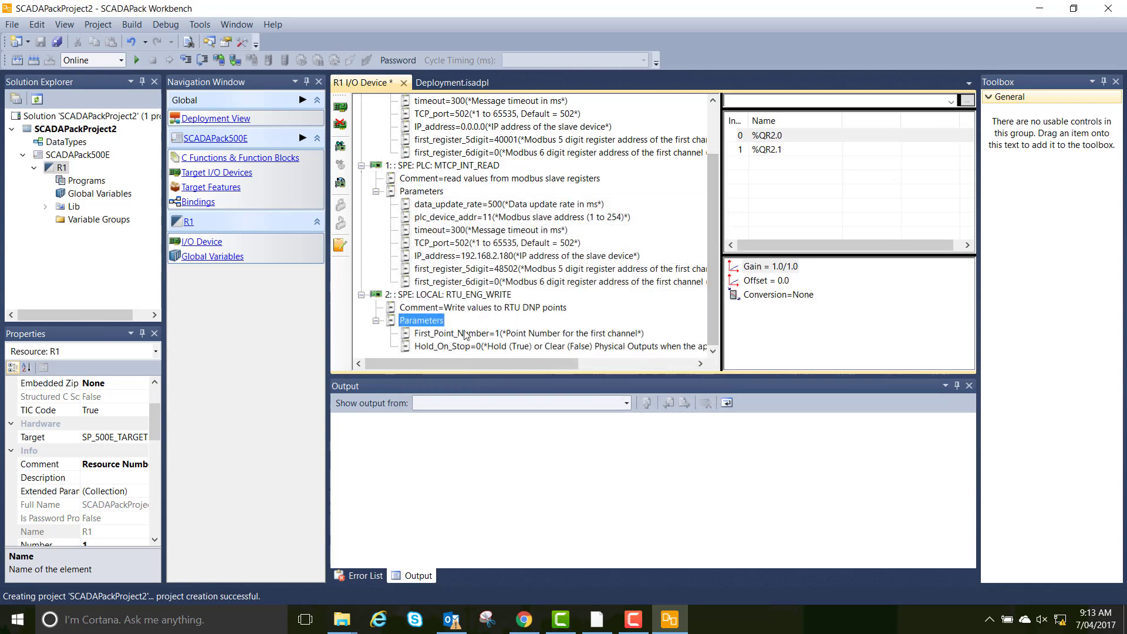
double_click(420, 321)
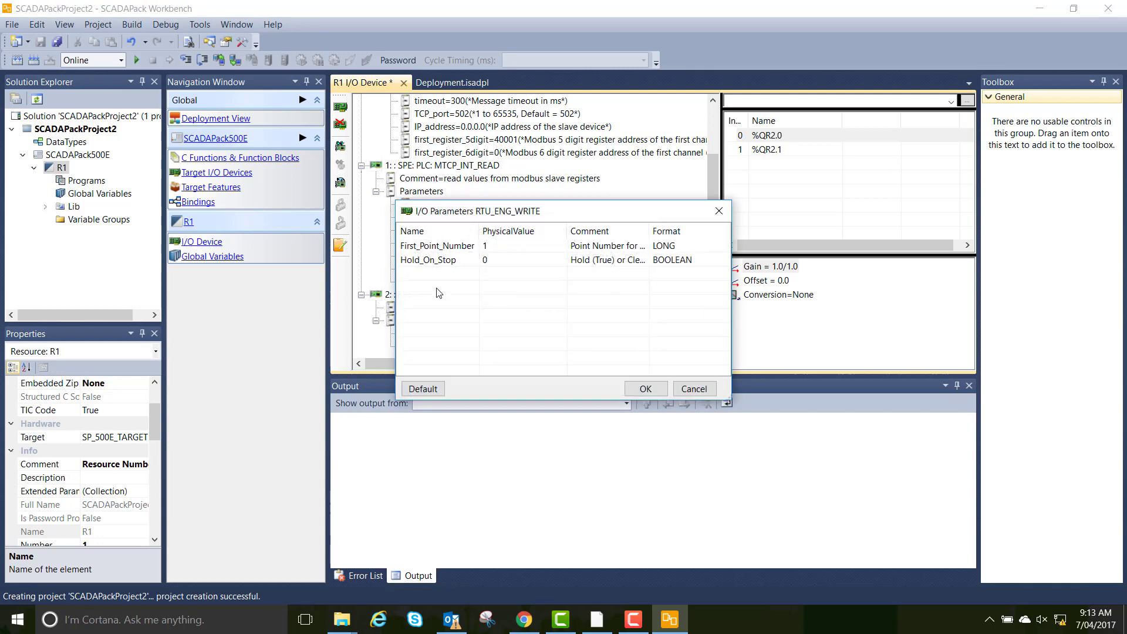
left_click(502, 250)
left_click(501, 246)
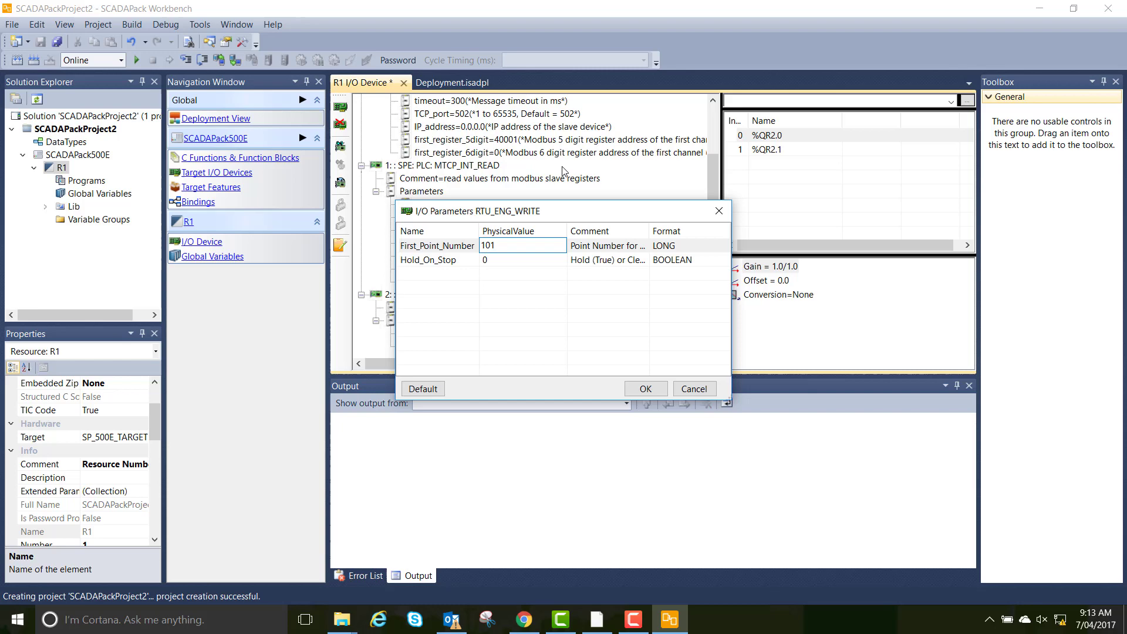
left_click(645, 388)
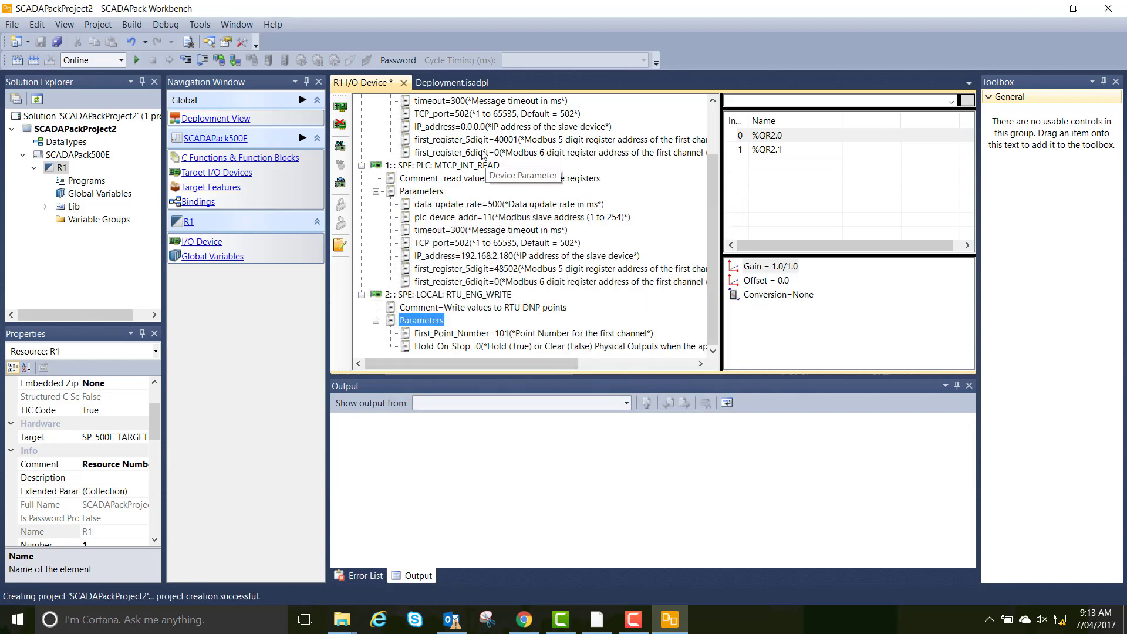
Open R1's Global Variables grid and add an ATV_ write variable as an INT output
left_click(89, 194)
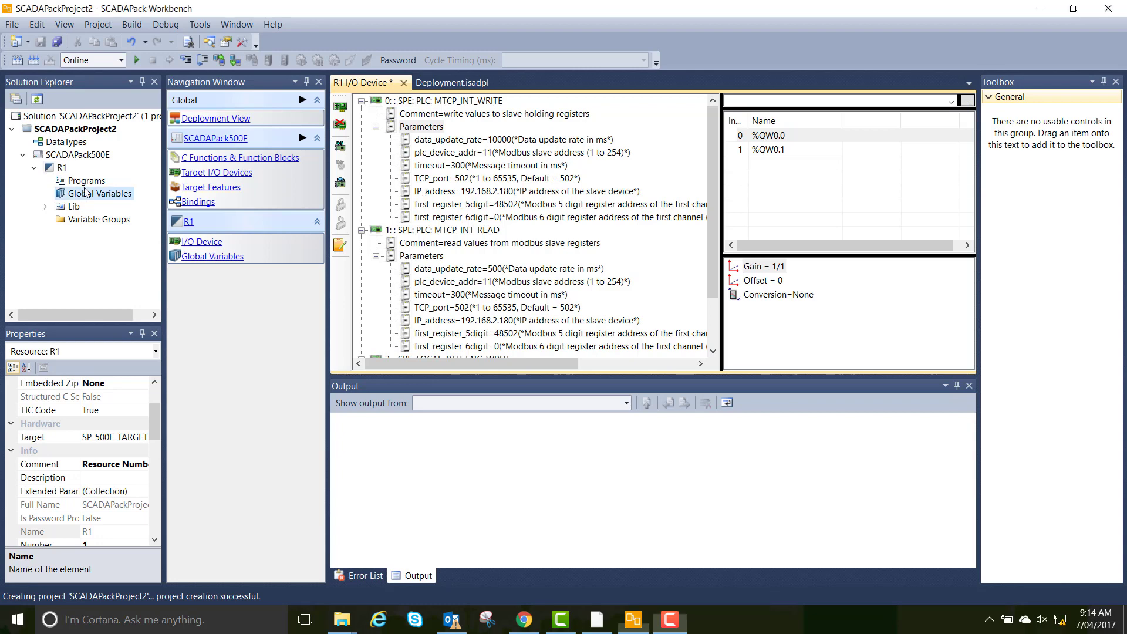
double_click(89, 194)
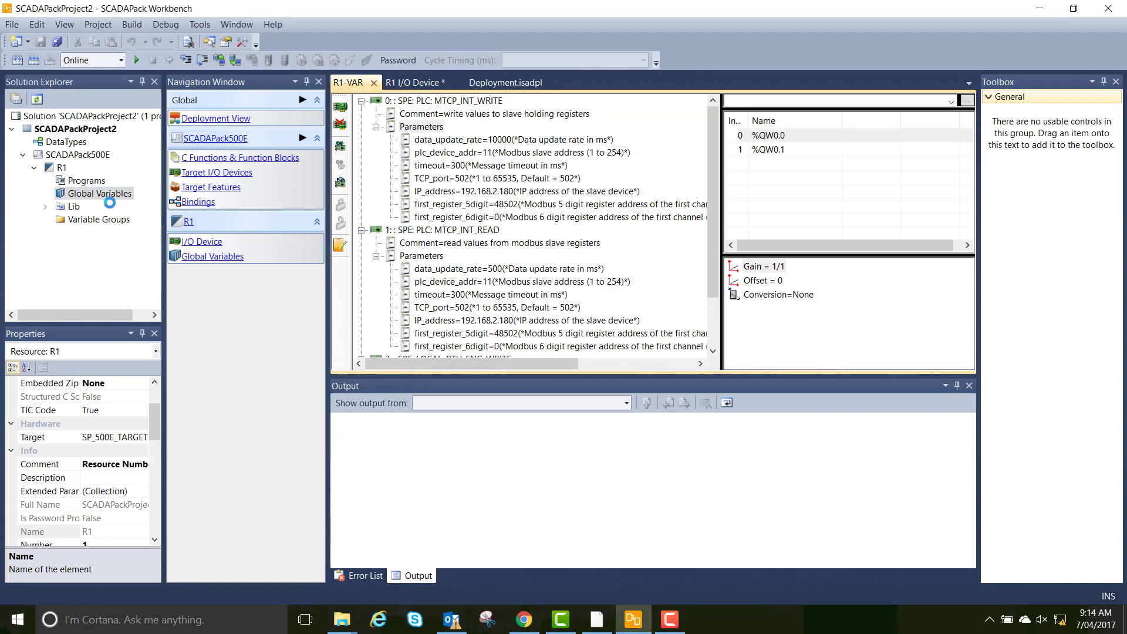
left_click(388, 347)
type("ATV")
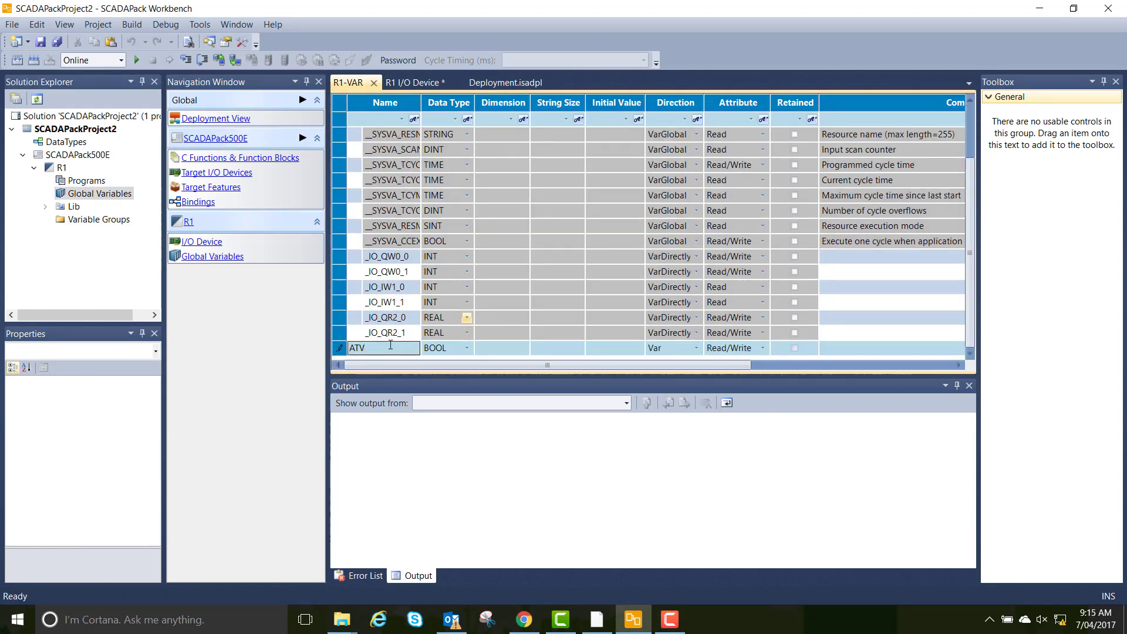
type("_WRITE")
left_click(467, 347)
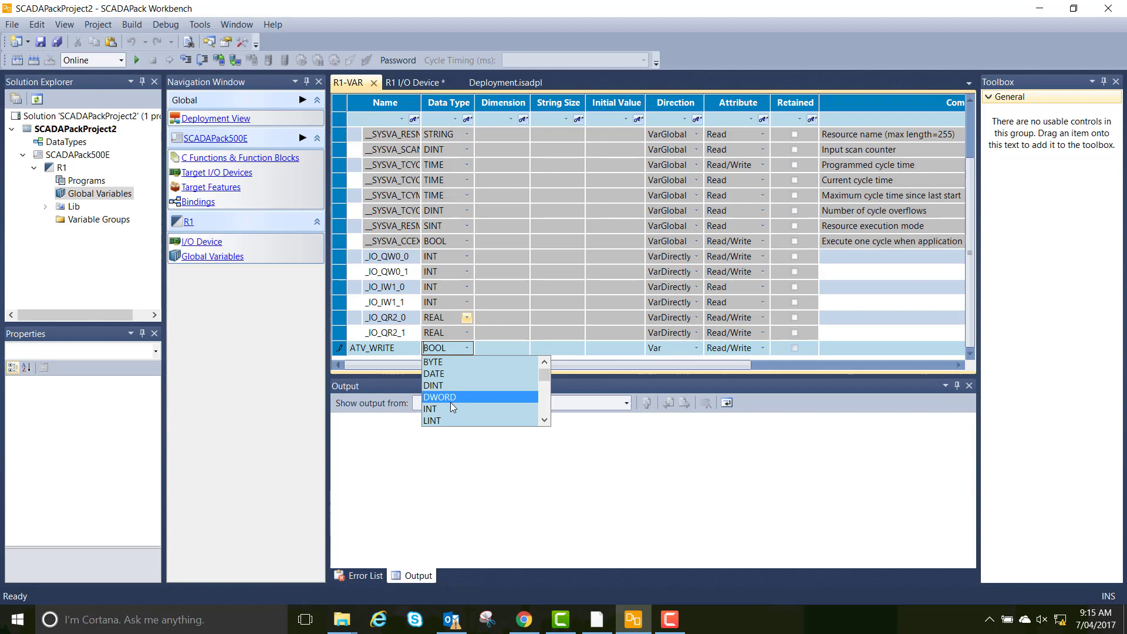
left_click(448, 409)
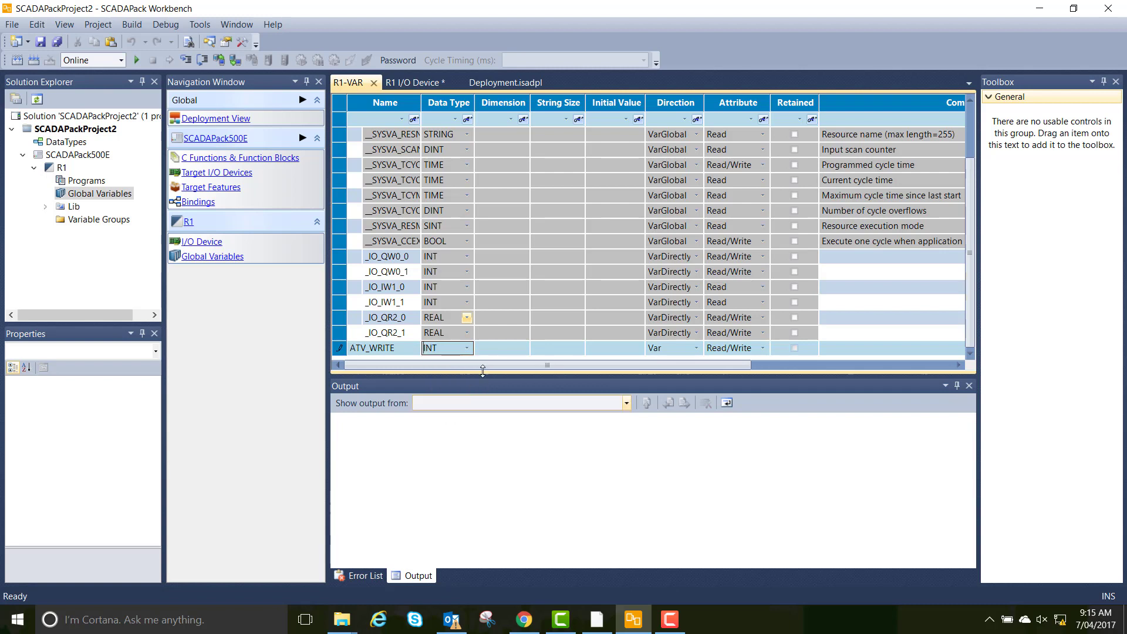
left_click(696, 348)
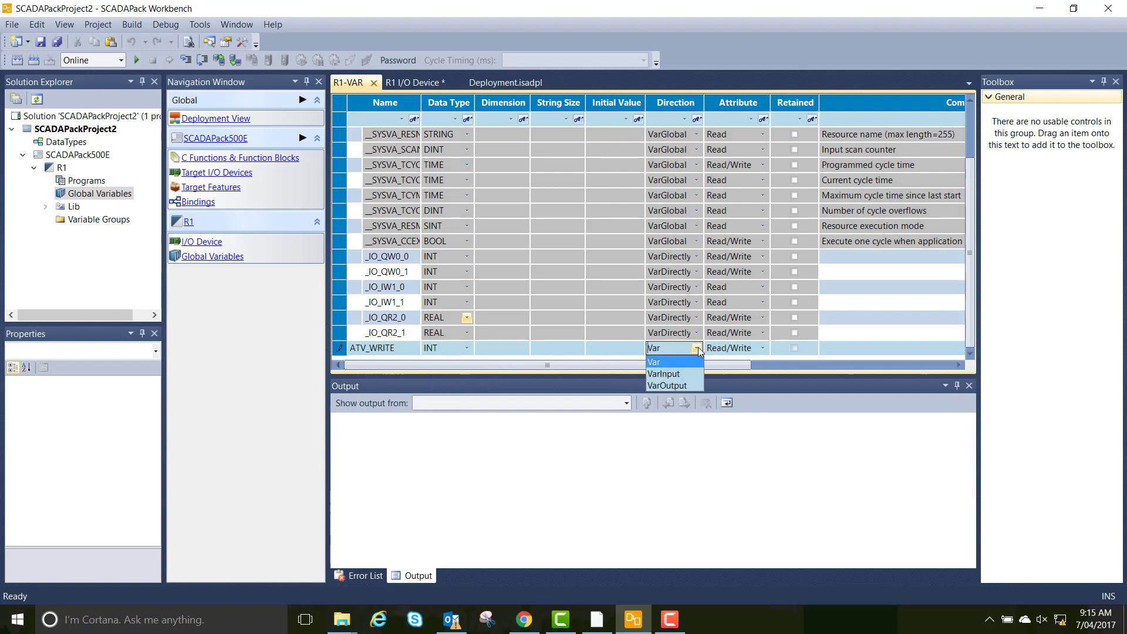
left_click(679, 386)
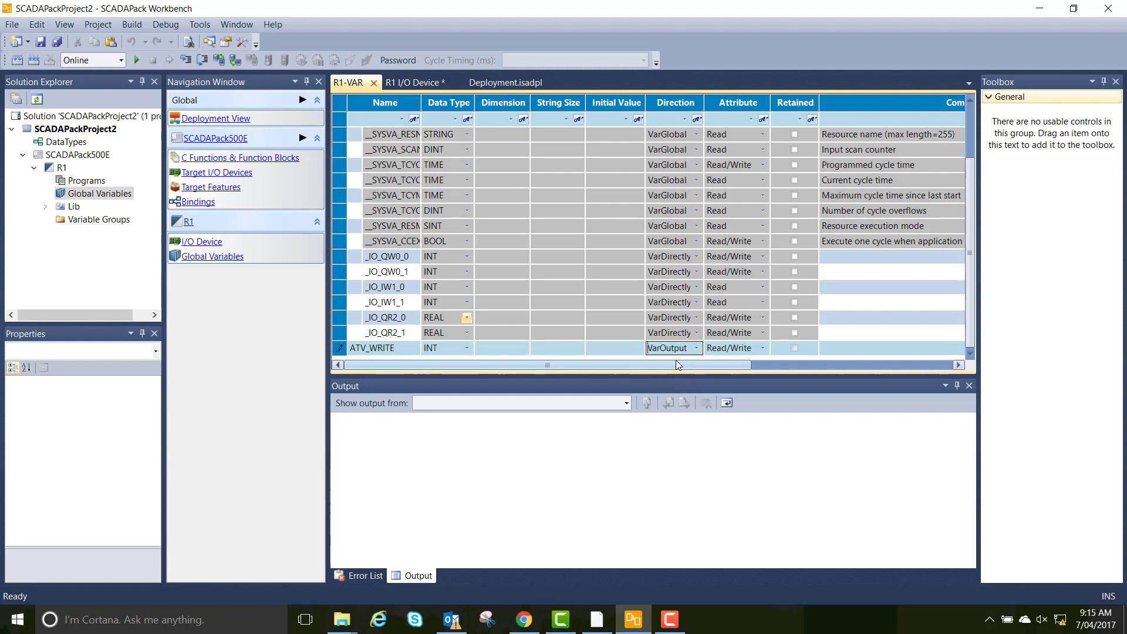
left_click(734, 349)
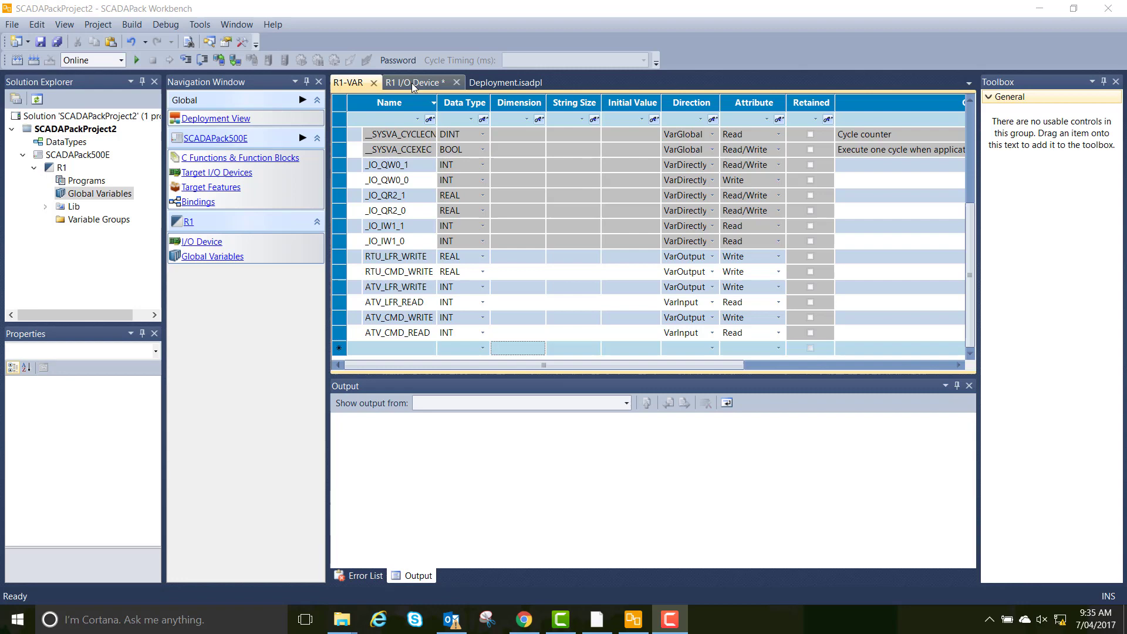
Bind Modbus write channels %QW0.0 and %QW0.1 to ATV_CMD_WRITE and ATV_LFR_WRITE
left_click(411, 83)
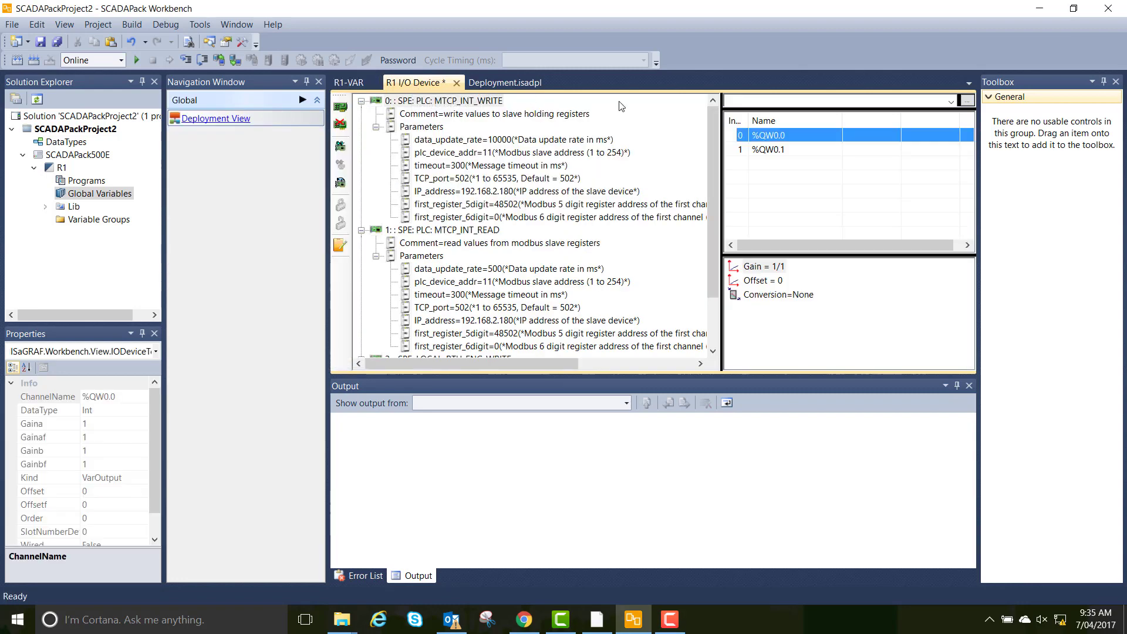
double_click(805, 135)
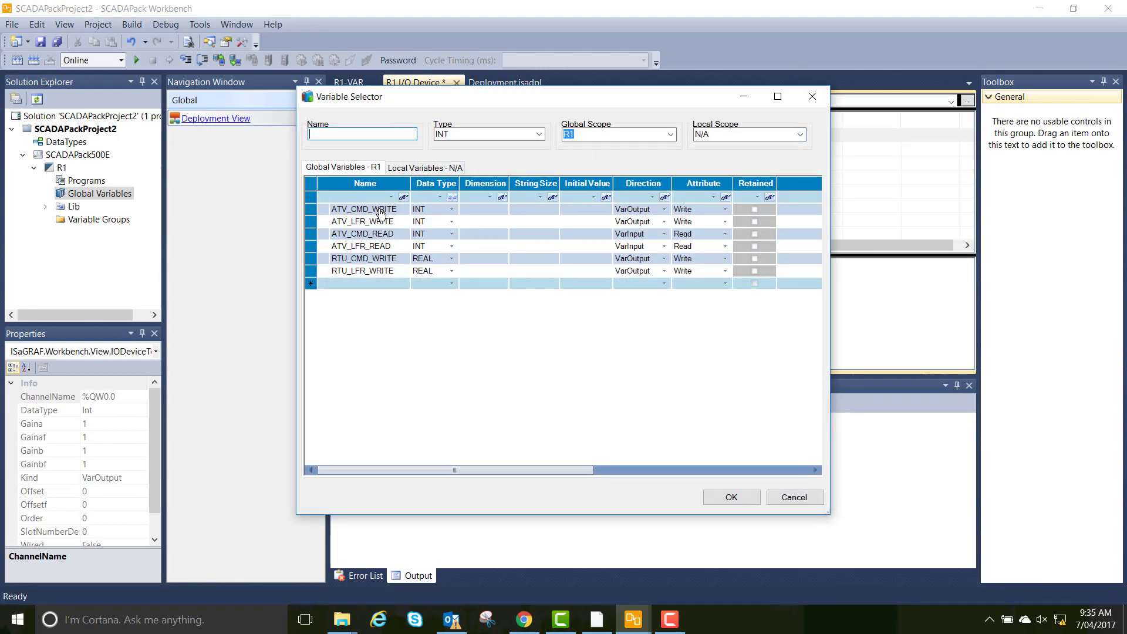
double_click(381, 213)
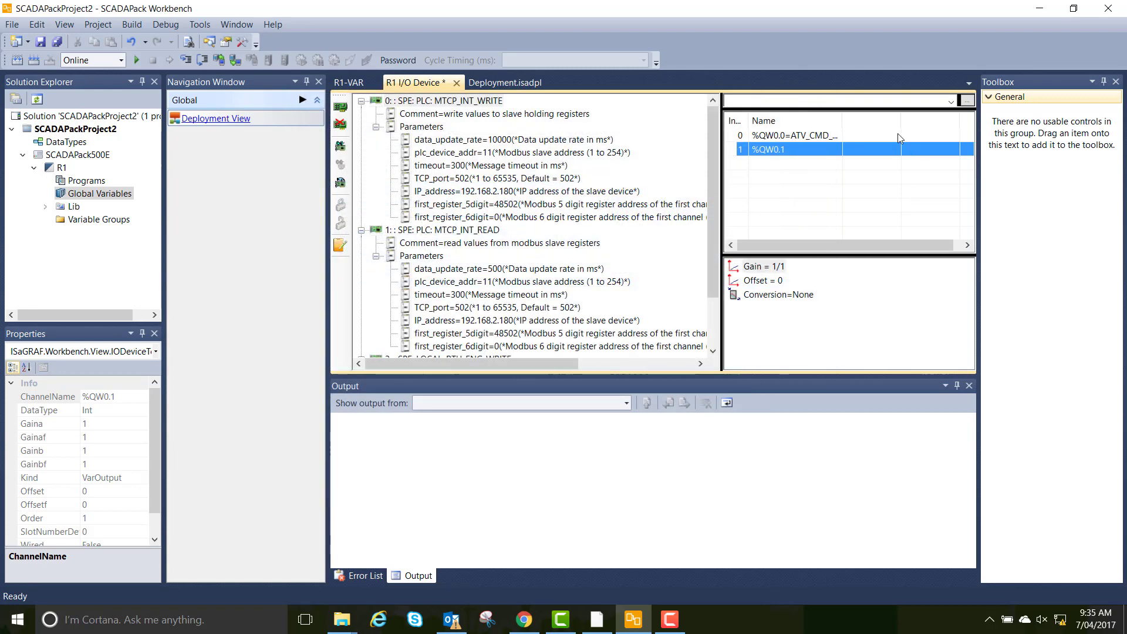
double_click(824, 147)
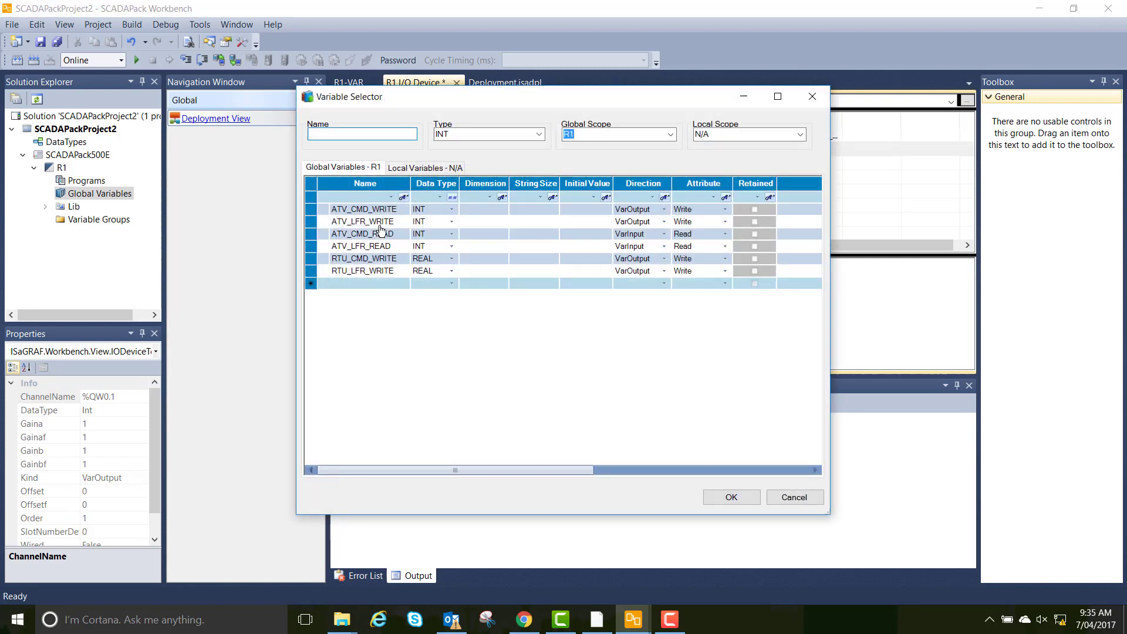
left_click(380, 224)
double_click(379, 223)
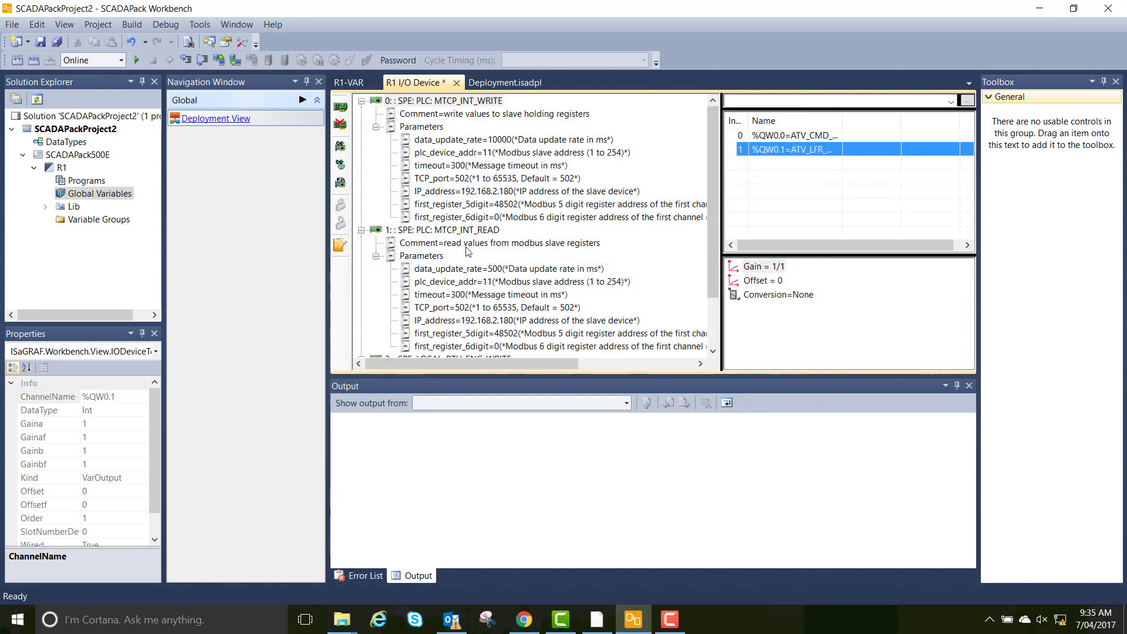
Bind Modbus read channels %IW1.0 and %IW1.1 to ATV_CMD_READ and ATV_LFR_READ
left_click(451, 230)
double_click(794, 134)
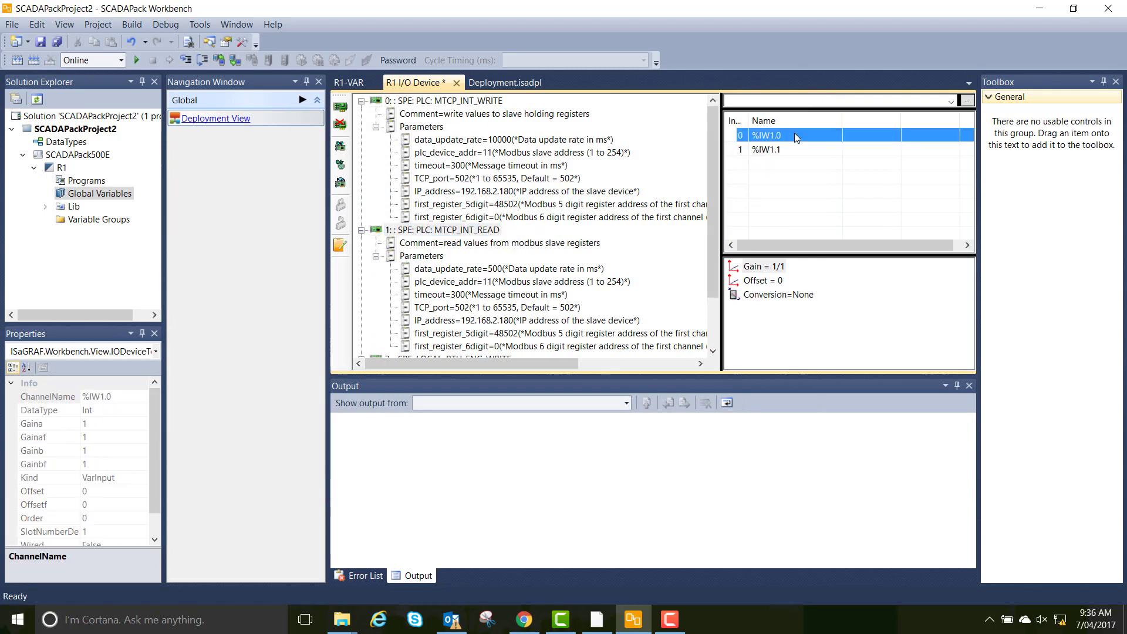
left_click(384, 235)
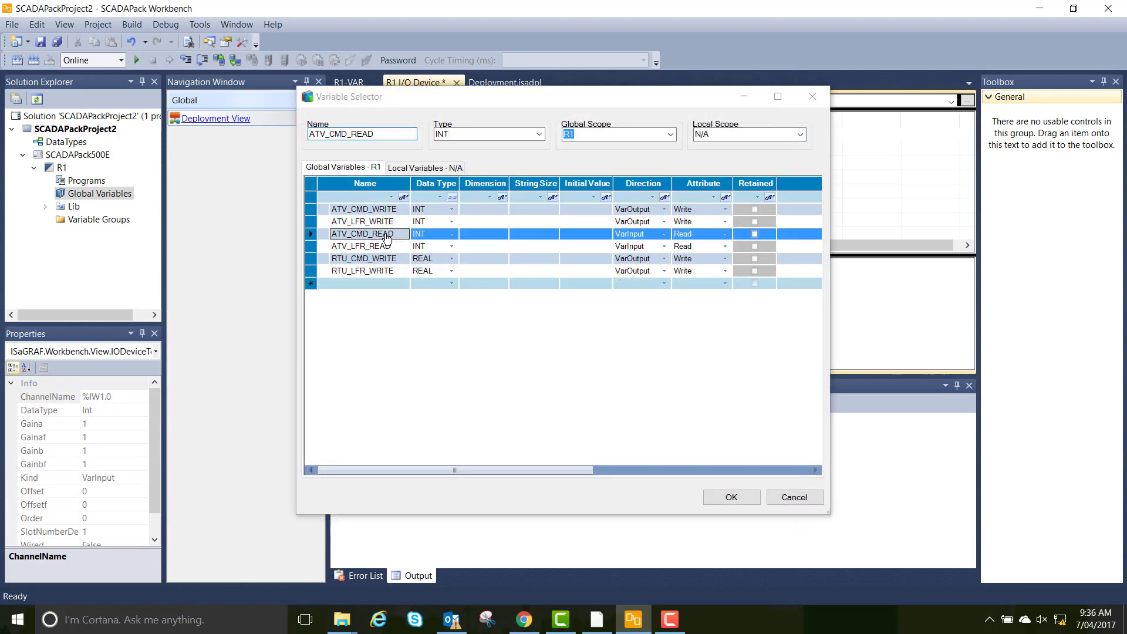
double_click(385, 235)
double_click(819, 149)
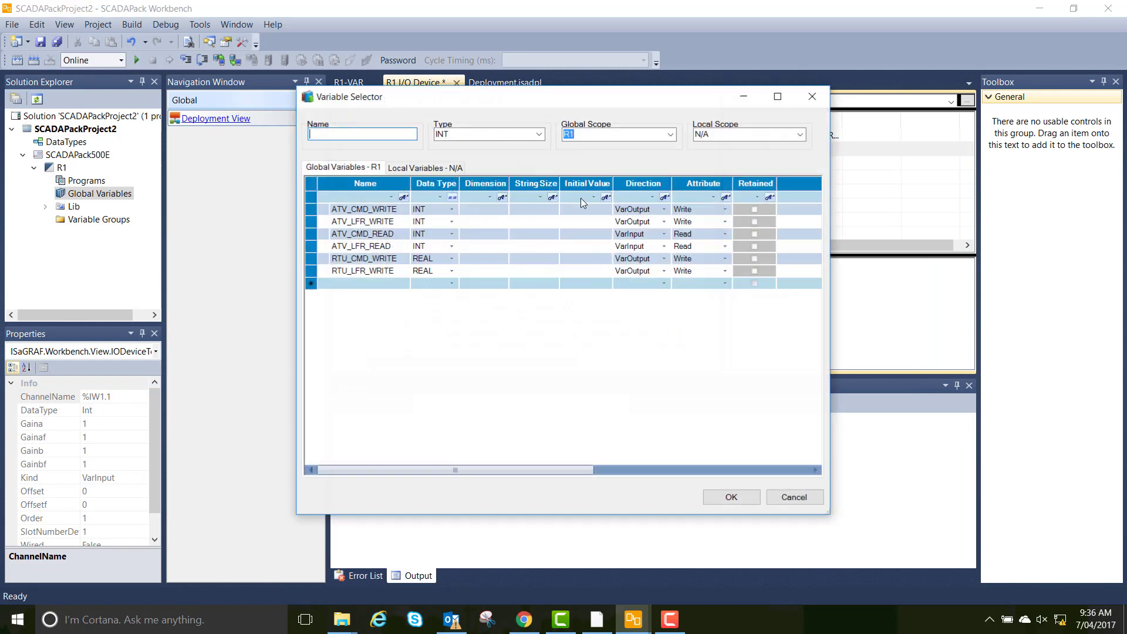
left_click(396, 249)
double_click(395, 249)
Bind RTU write channels %QR2.0 and %QR2.1 to RTU_CMD_WRITE and RTU_LFR_WRITE
scroll(464, 291, "down", 2)
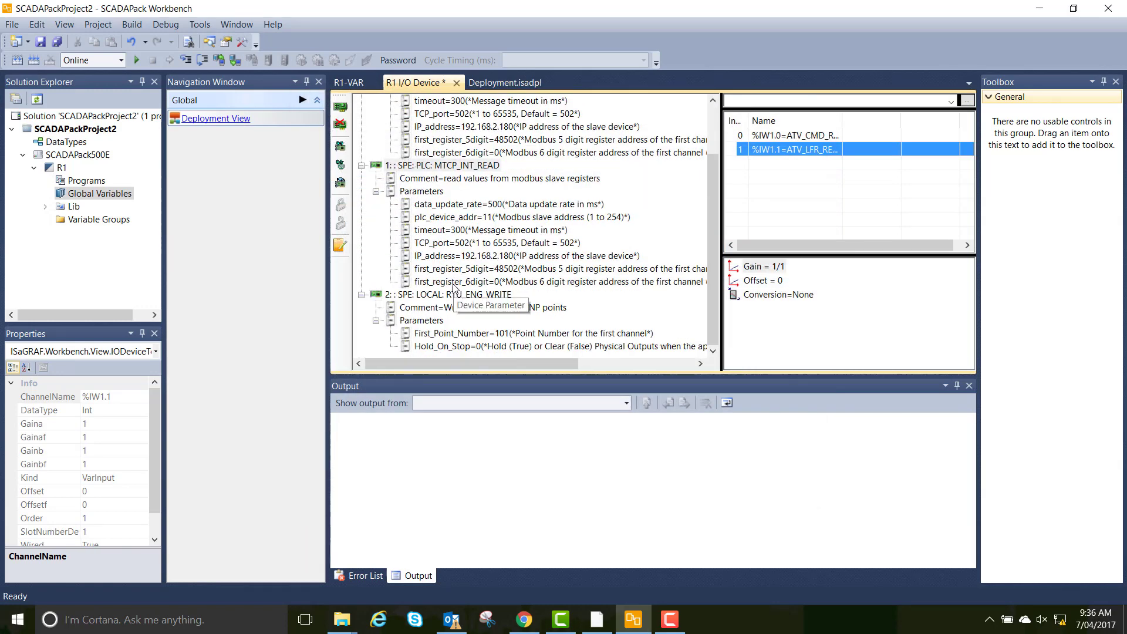
left_click(458, 294)
double_click(805, 135)
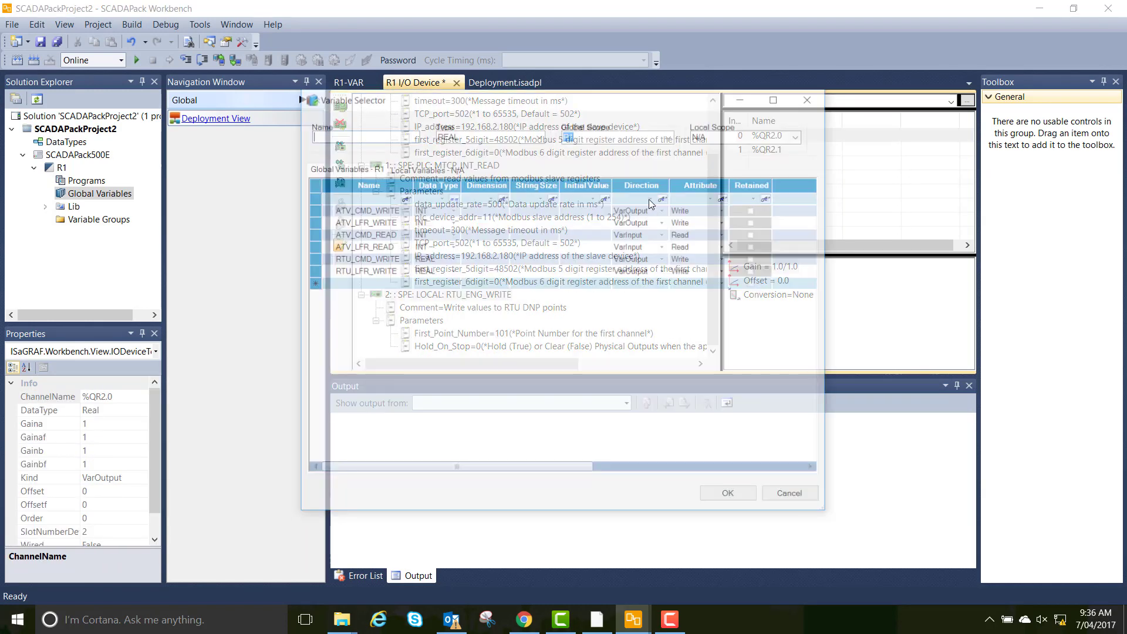
double_click(369, 260)
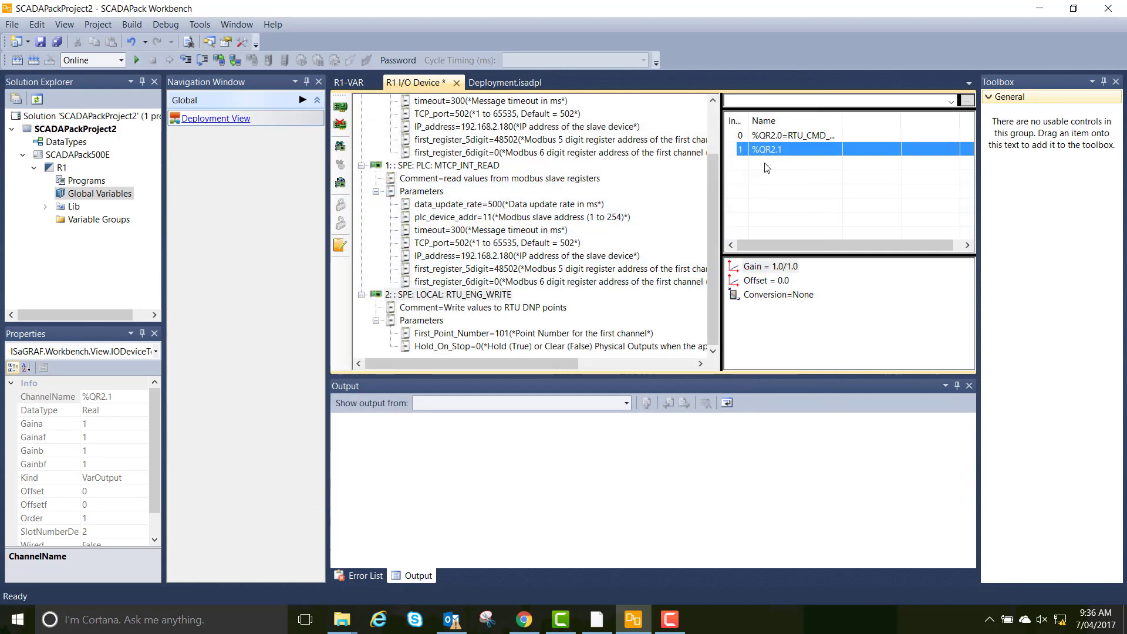
double_click(808, 154)
double_click(387, 272)
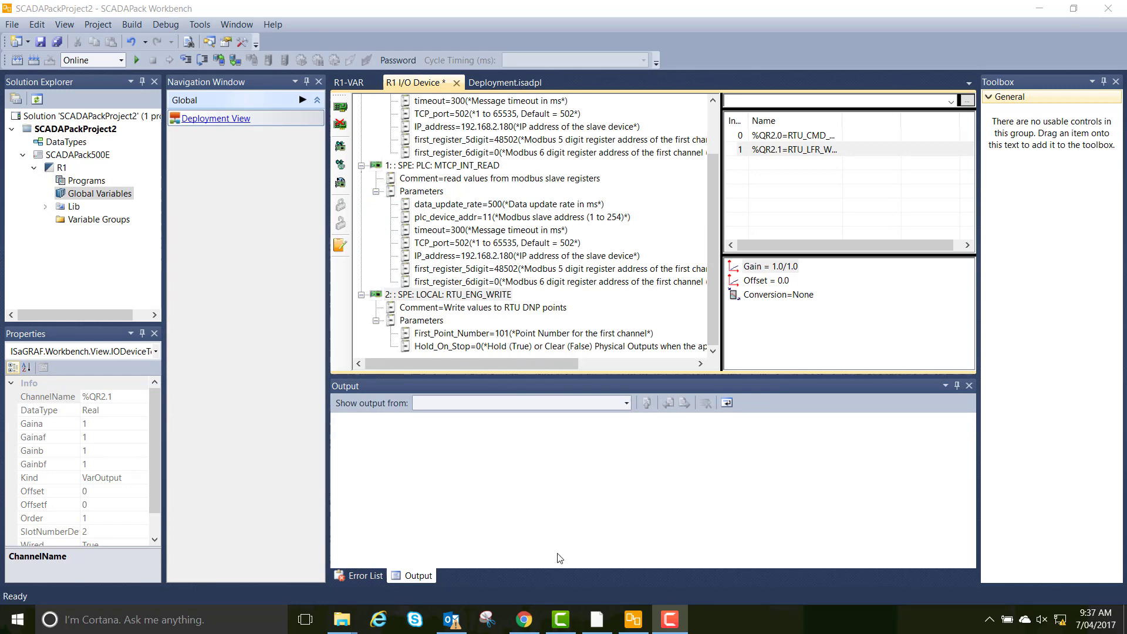
Show the Analog Points table in SCADAPack E Configurator
left_click(610, 628)
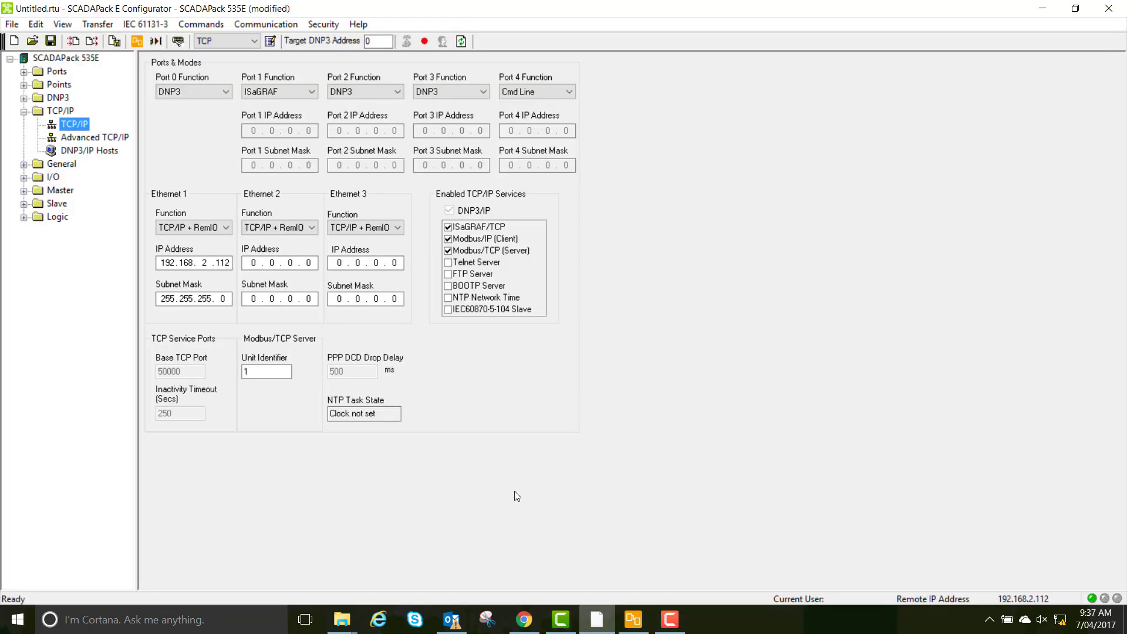
left_click(24, 85)
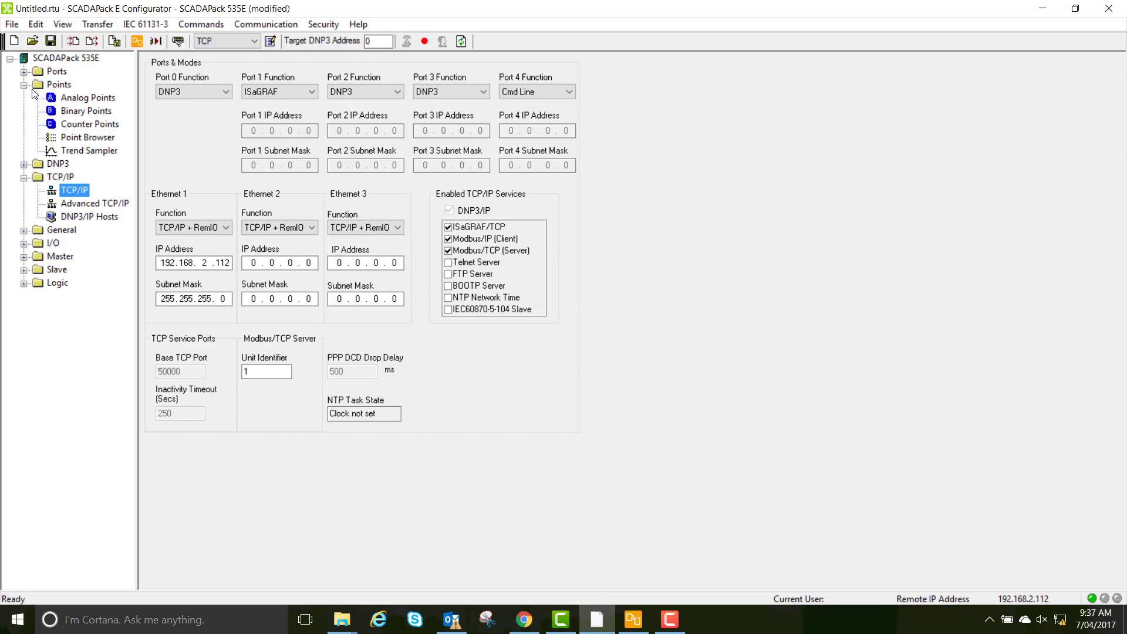
left_click(87, 98)
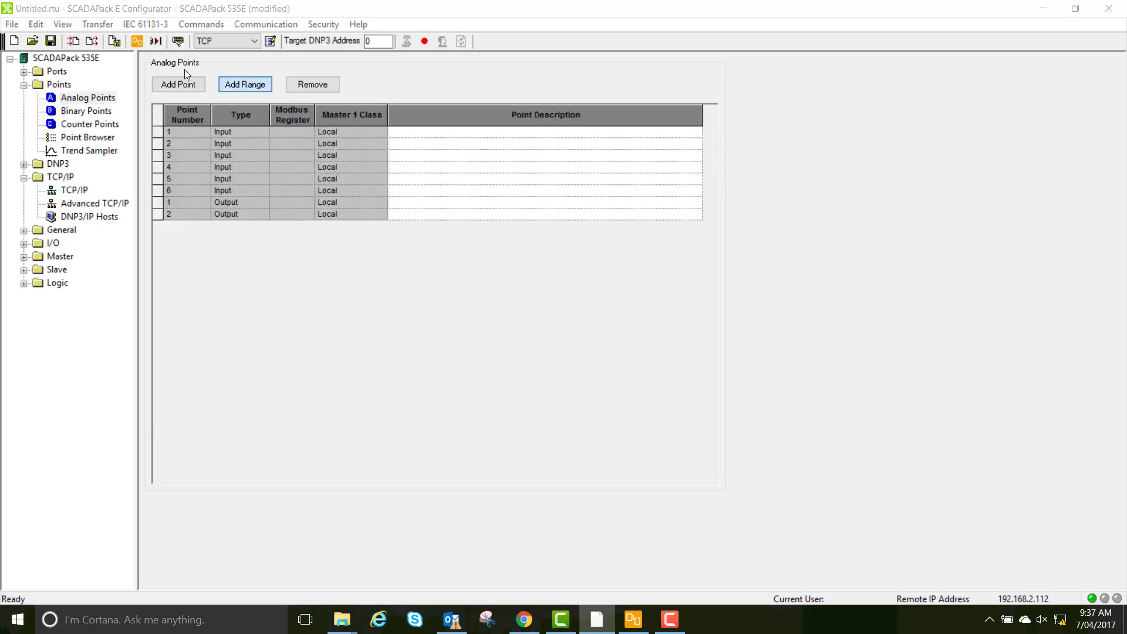
Add derived points 101 to 102 as g30v2 16bit Analog In, then review their properties
left_click(245, 84)
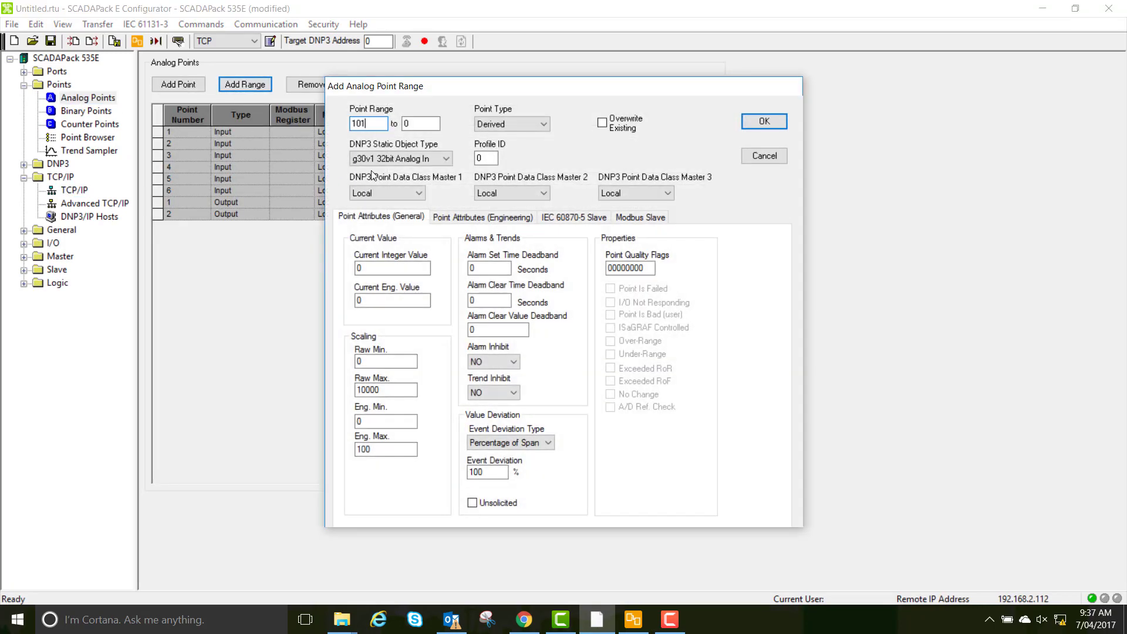
key("Tab")
left_click(432, 158)
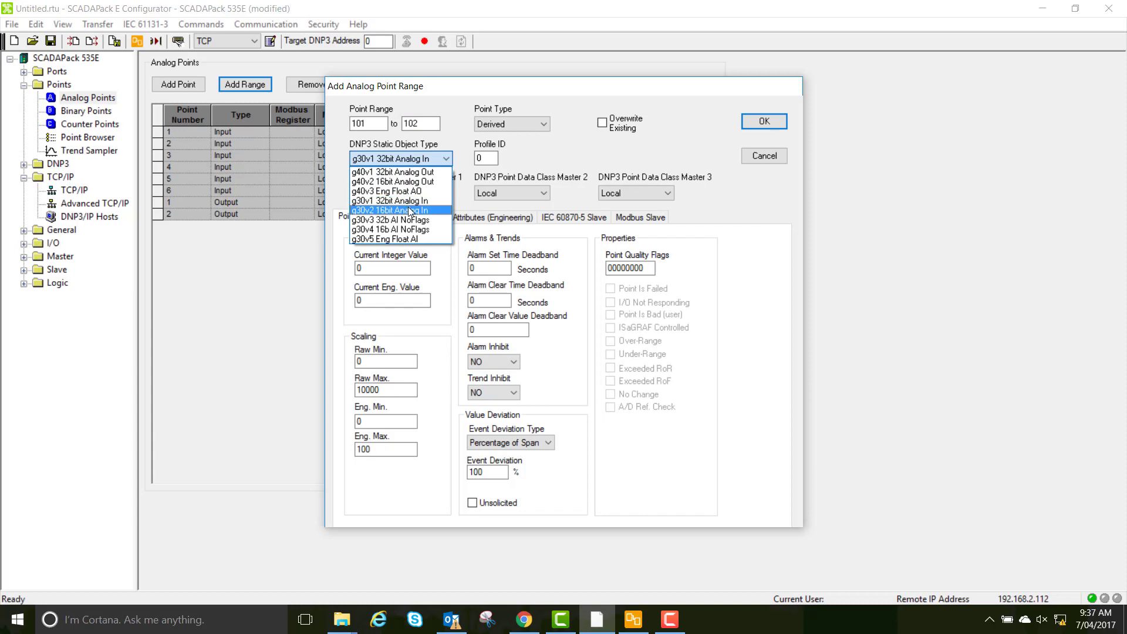
left_click(405, 210)
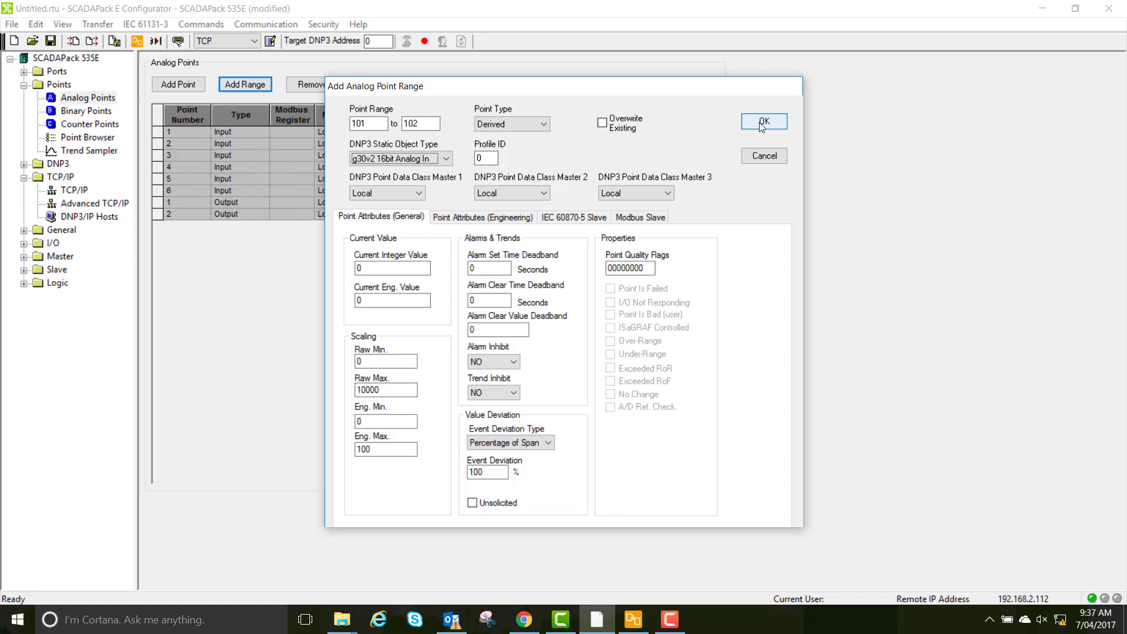
left_click(763, 122)
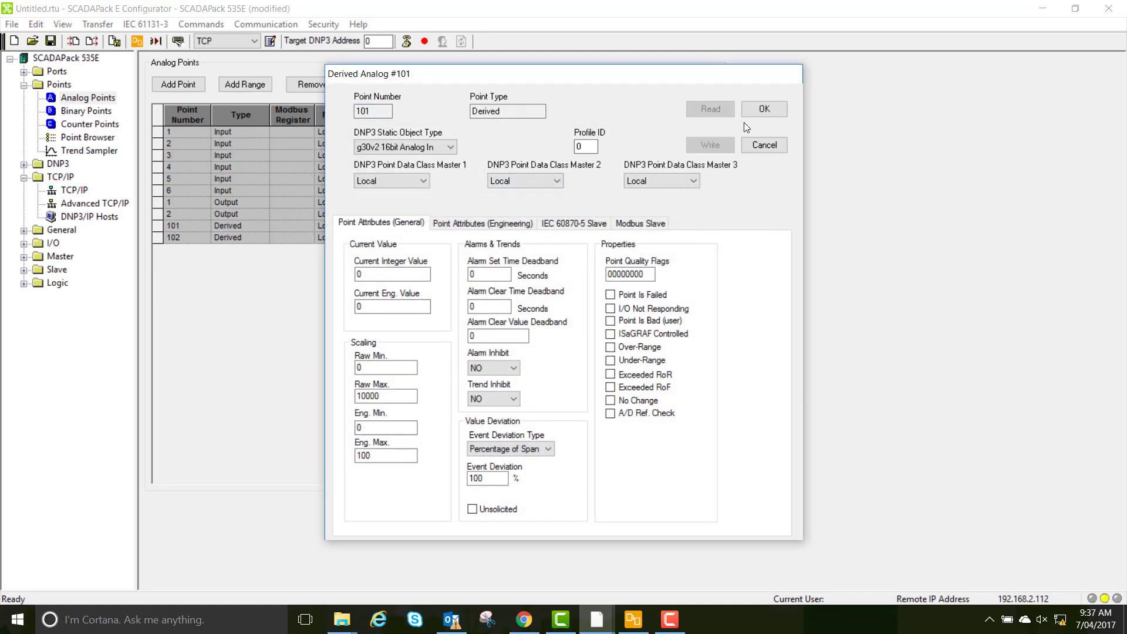
left_click(760, 111)
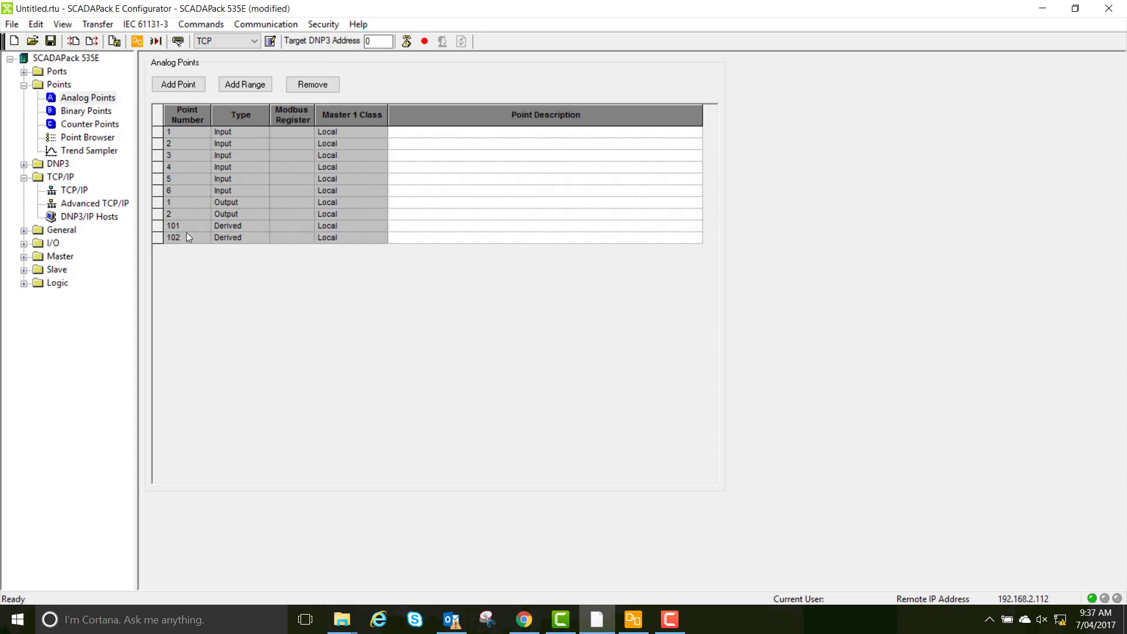
double_click(187, 236)
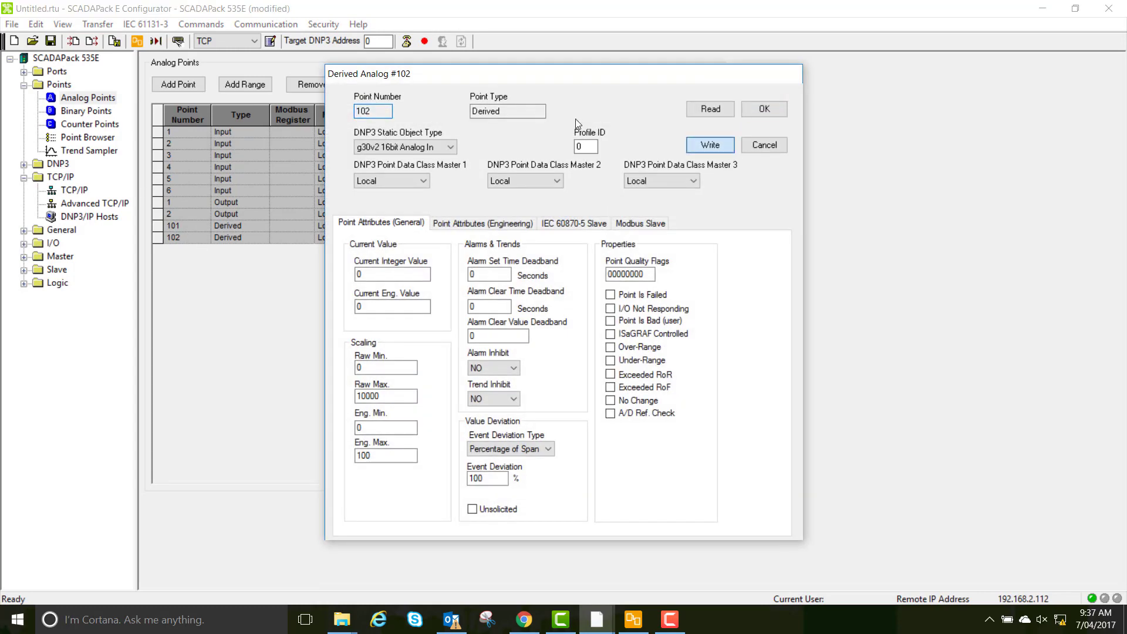
left_click(763, 108)
Build SCADAPackProject2 on the SCADAPack500E, download it to the controller and start R1 running
left_click(633, 619)
right_click(93, 155)
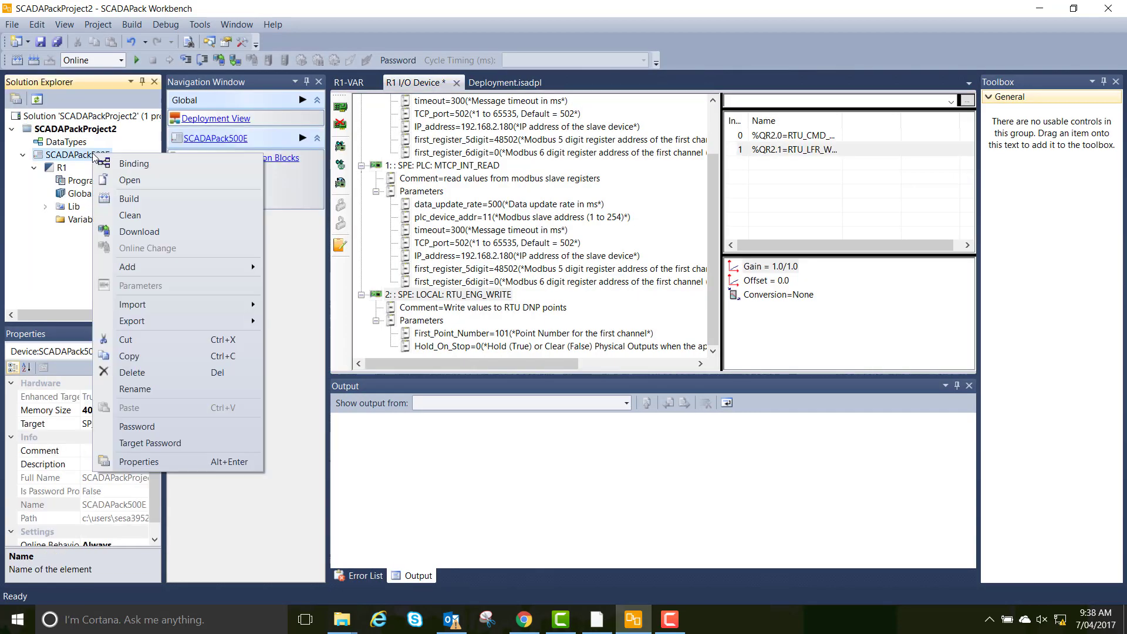
left_click(136, 199)
right_click(67, 155)
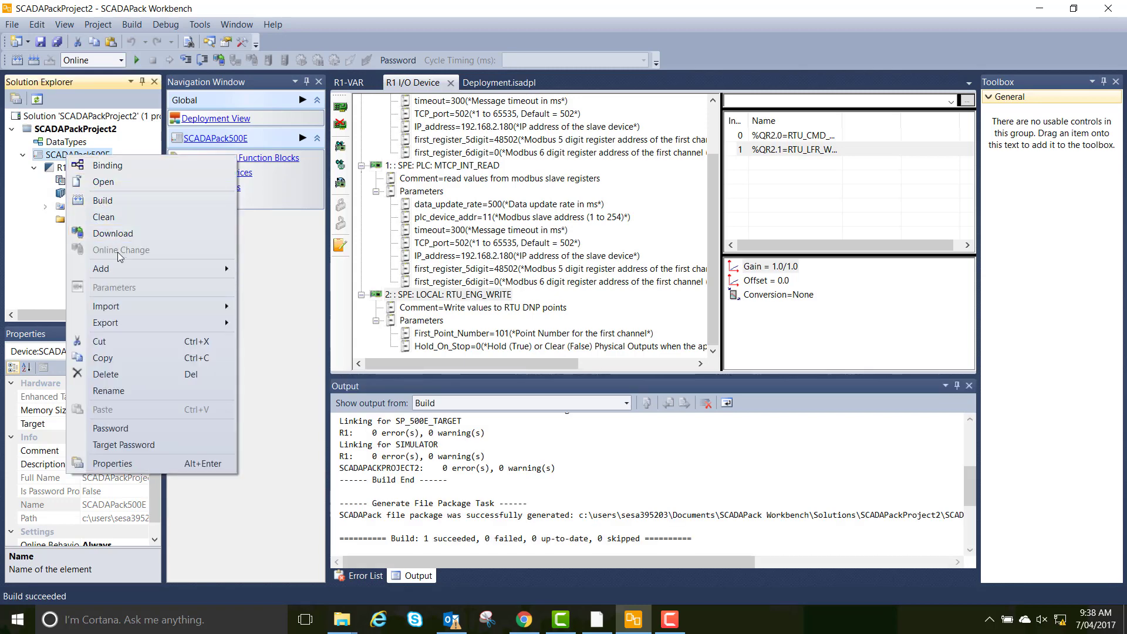
left_click(117, 234)
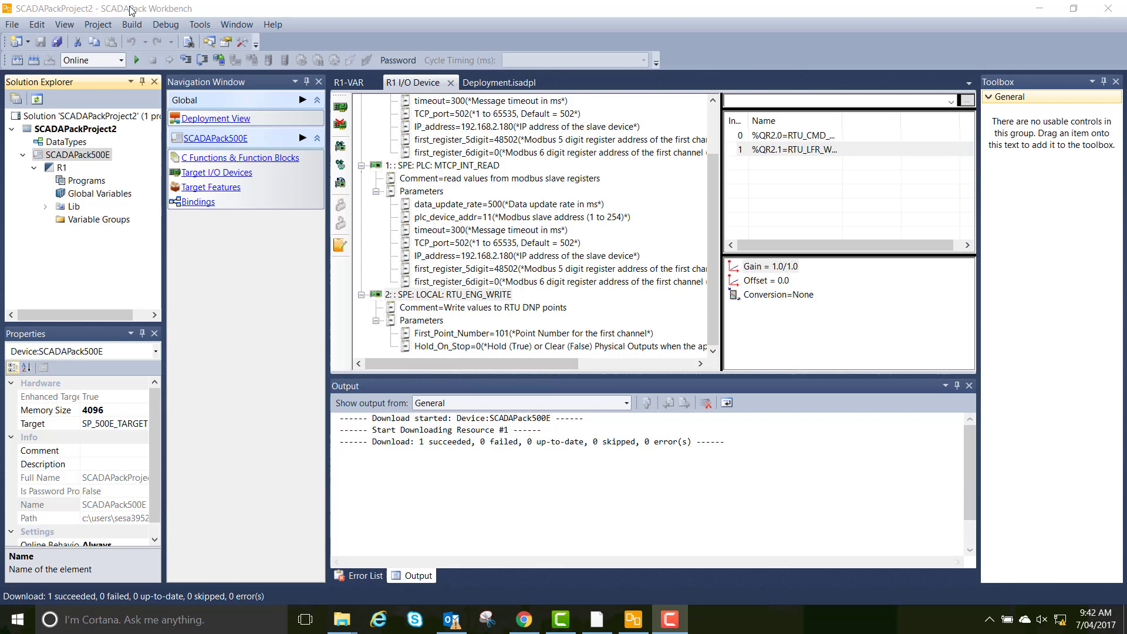
left_click(136, 60)
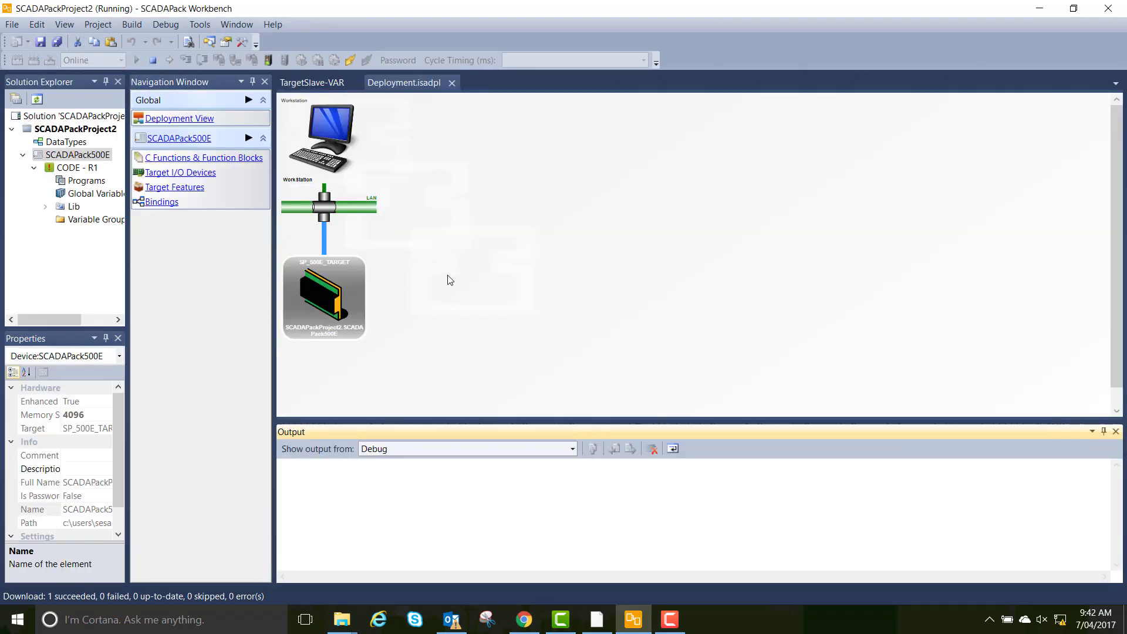
In R1's live I/O device values, set the write channels' logical values to 90 and 6
left_click(82, 168)
right_click(83, 168)
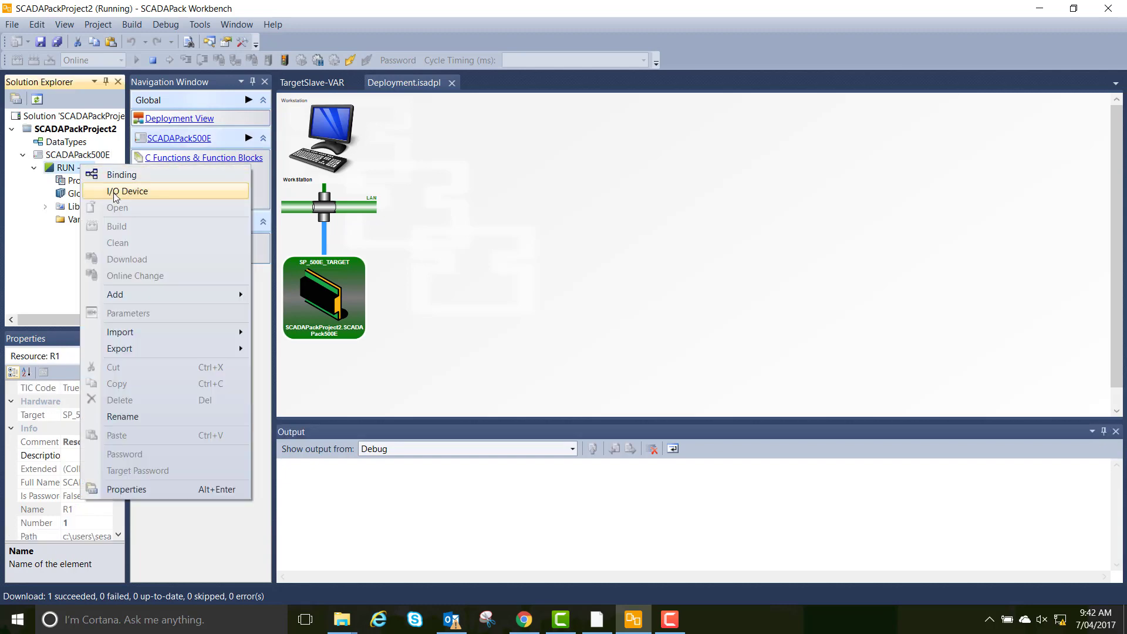
left_click(141, 191)
left_click(459, 143)
type("9")
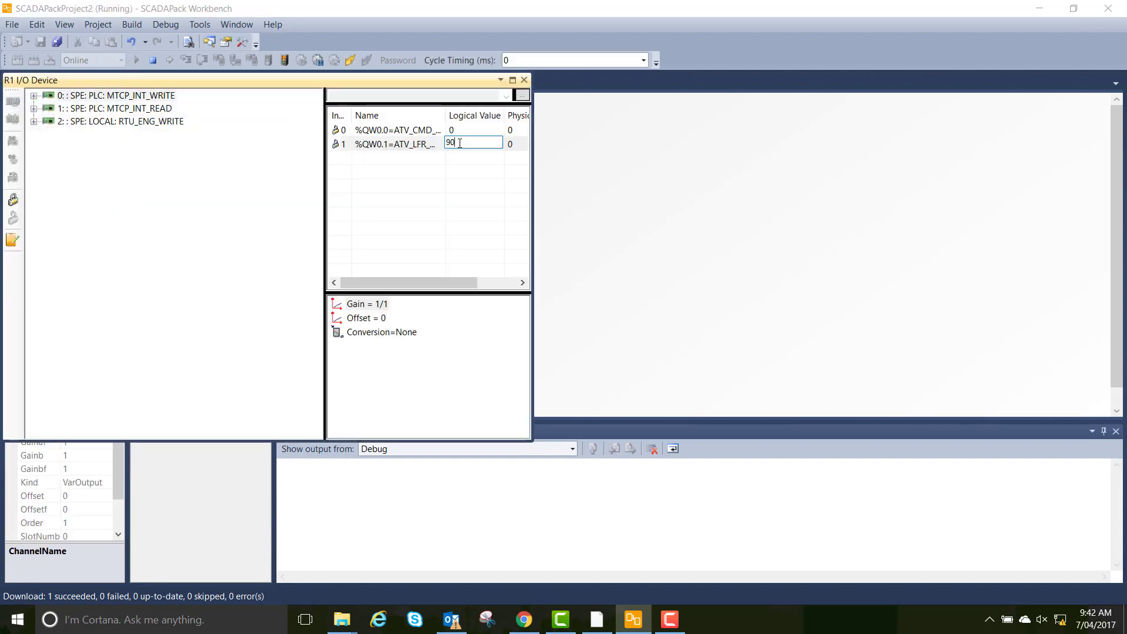
type("0")
left_click(468, 130)
key("Return")
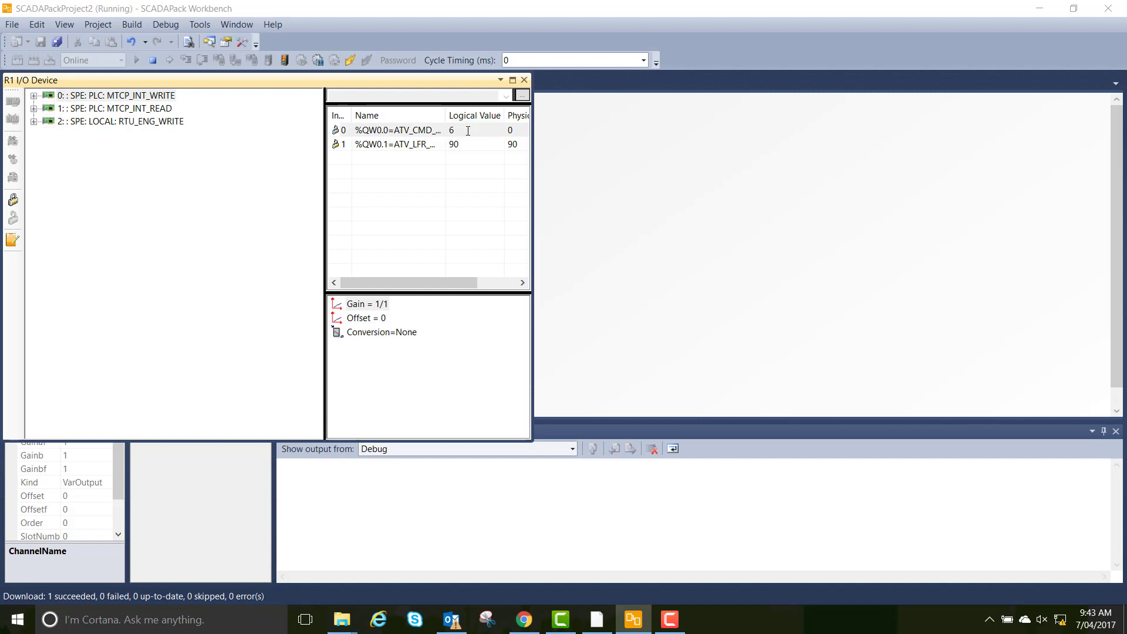
Check the MTCP_INT_READ and RTU_ENG_WRITE channel values, then close the I/O device window
left_click(124, 109)
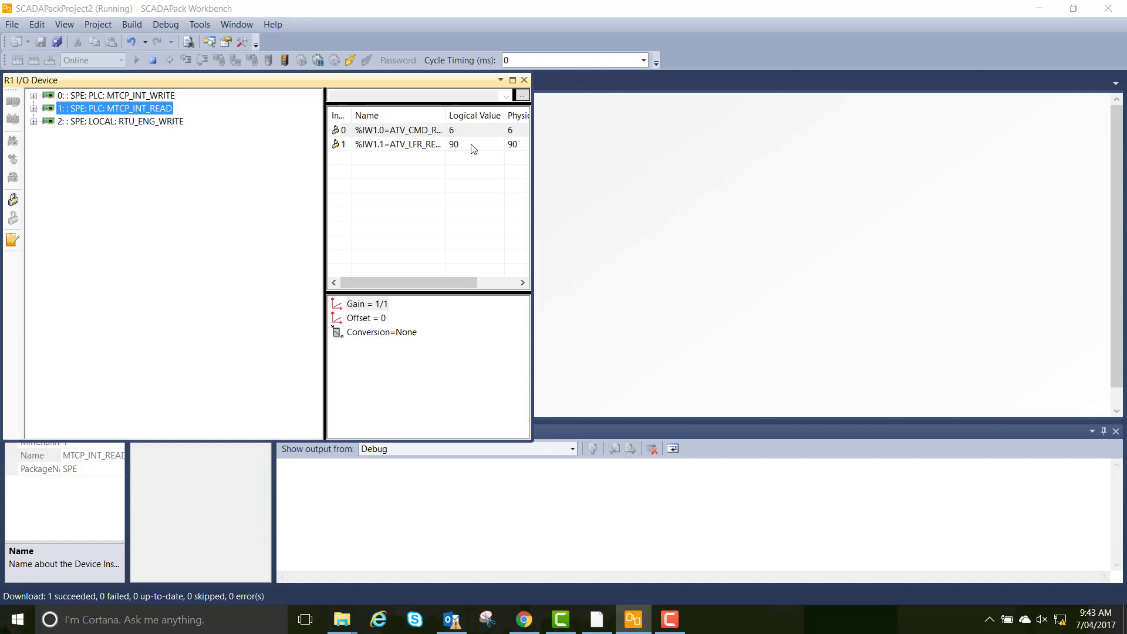
left_click(182, 125)
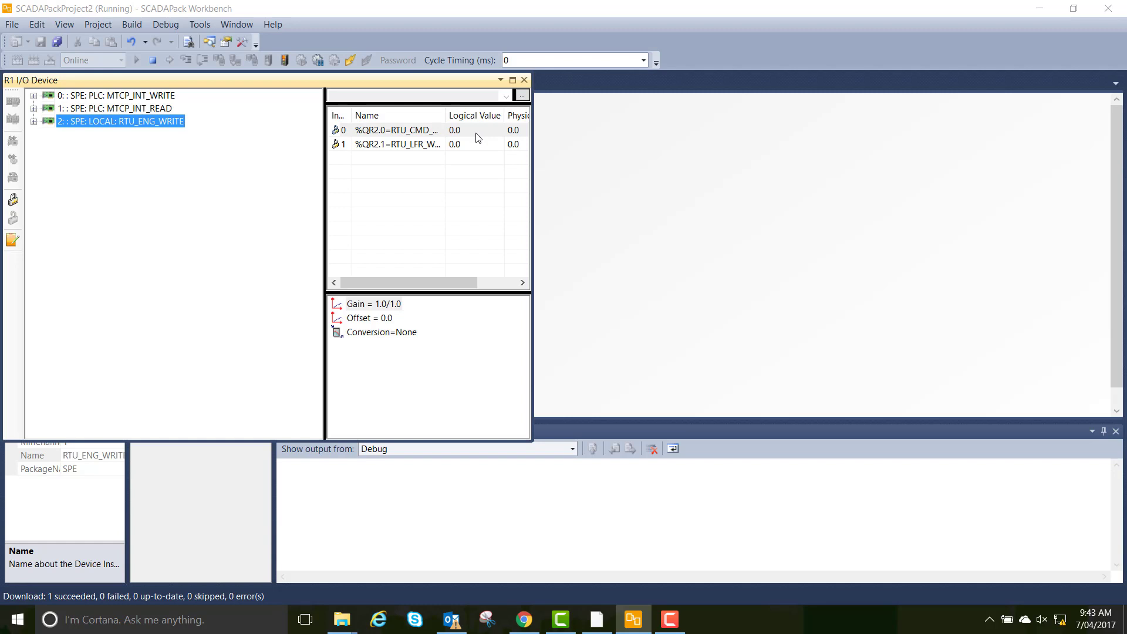
left_click(524, 80)
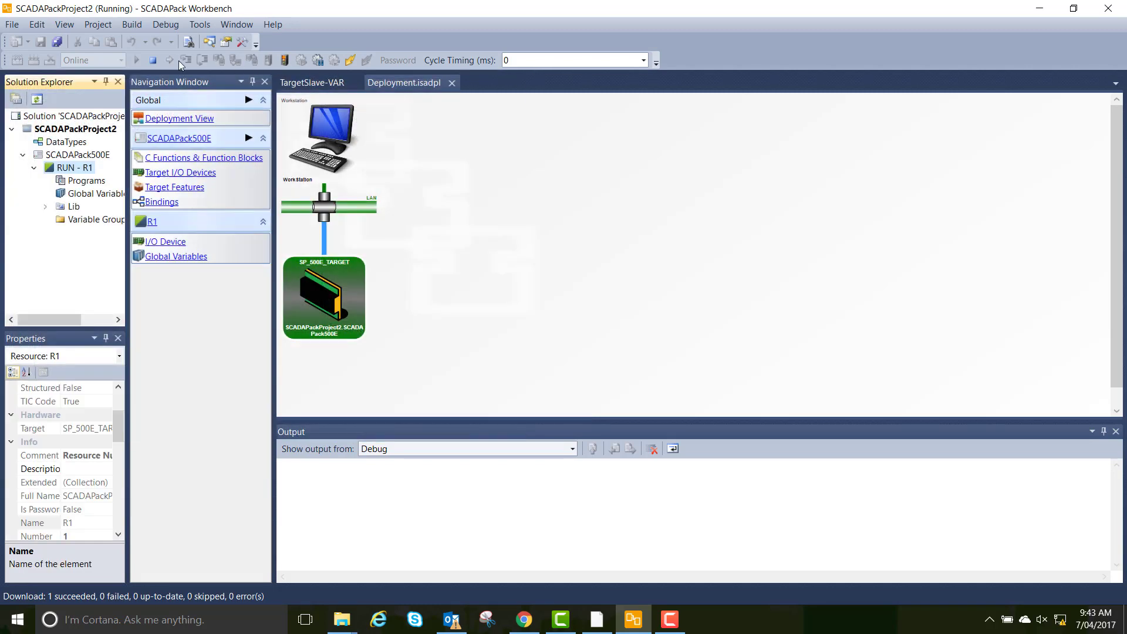
Stop debugging, add a new FBD program Prog1 under Programs and open it for editing
left_click(154, 60)
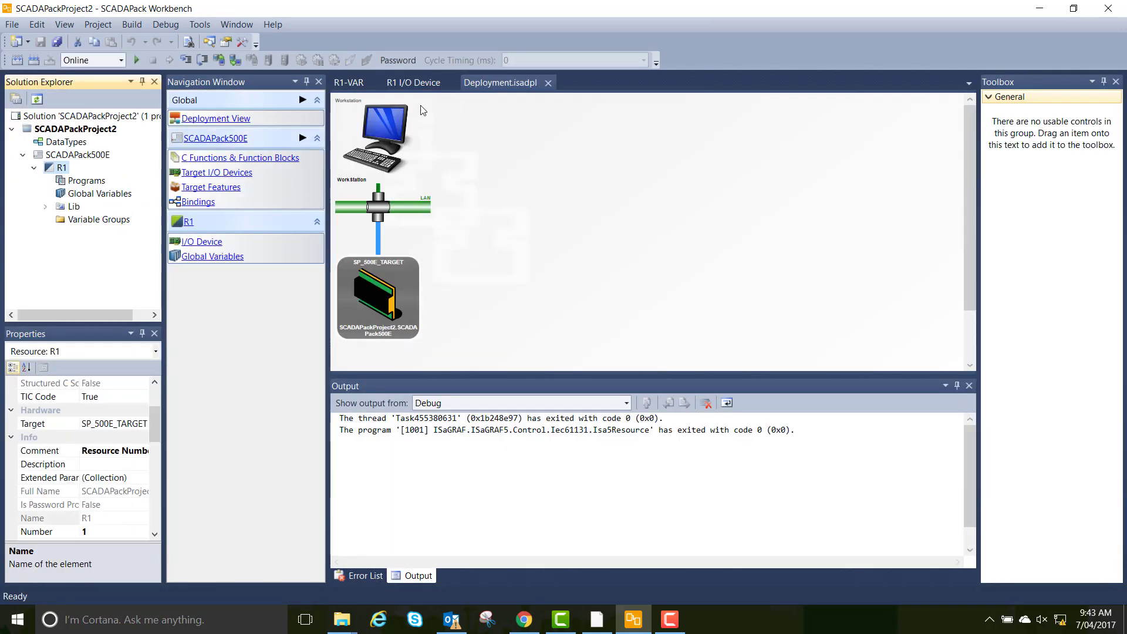
left_click(73, 181)
right_click(74, 180)
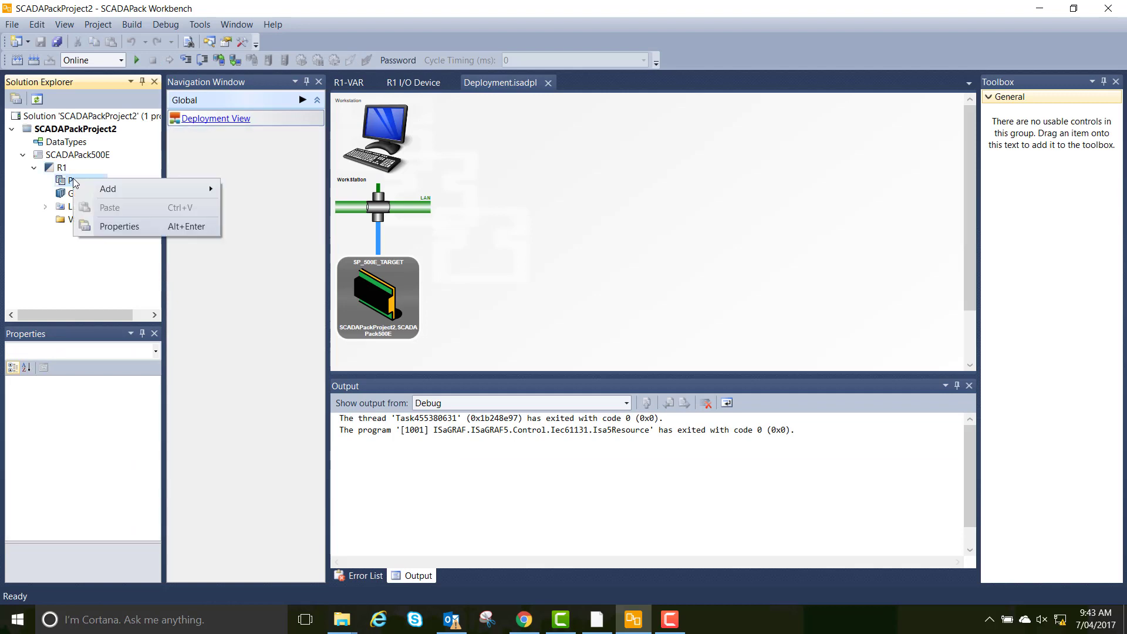
mouse_move(121, 188)
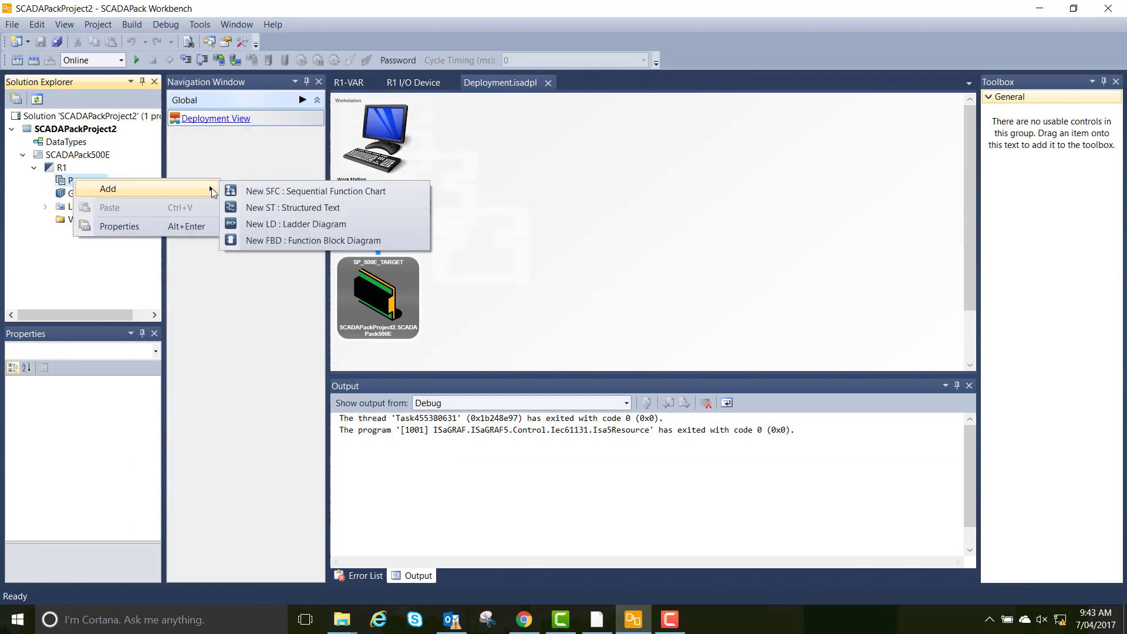
left_click(276, 242)
double_click(88, 194)
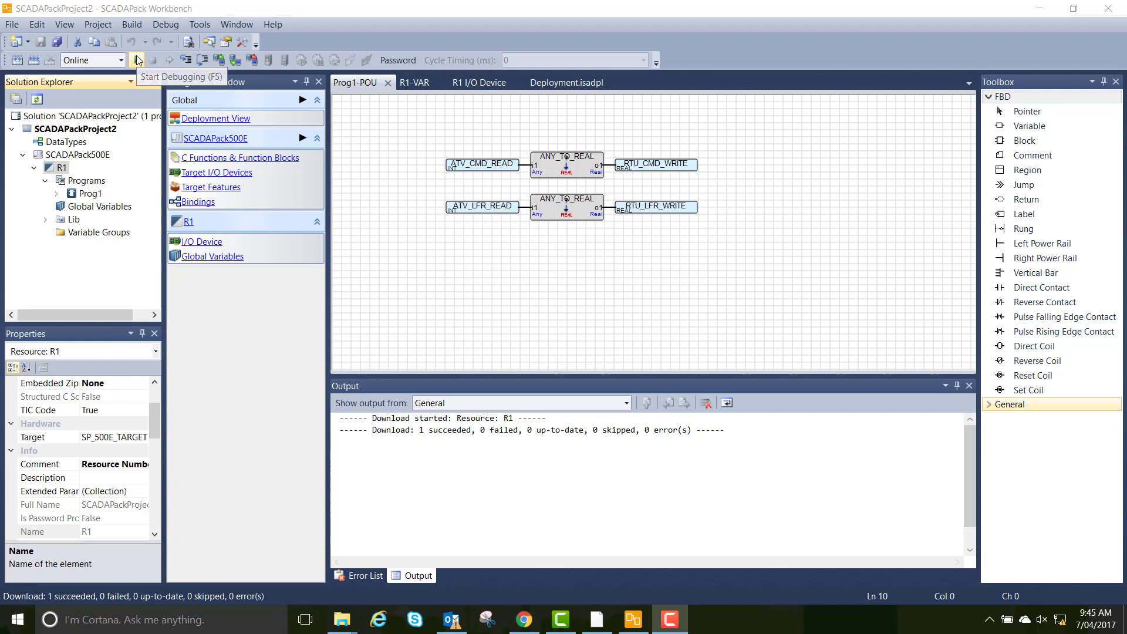
Start debugging R1 and confirm the RTU_ENG_WRITE channels hold 6.0 and 90.0
left_click(137, 60)
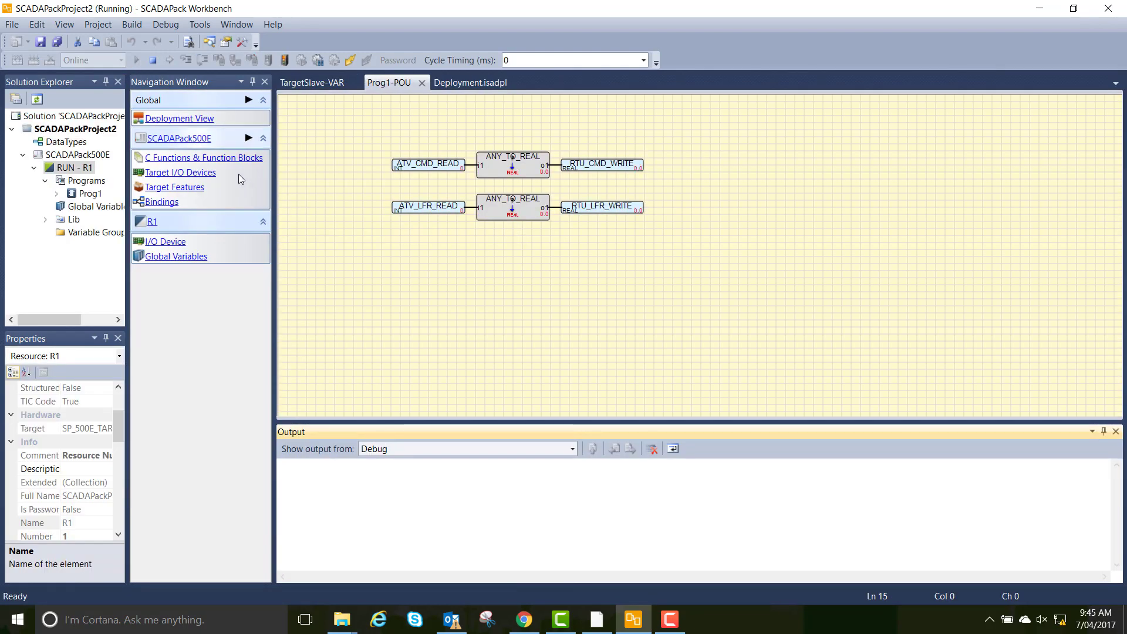
left_click(81, 170)
right_click(81, 169)
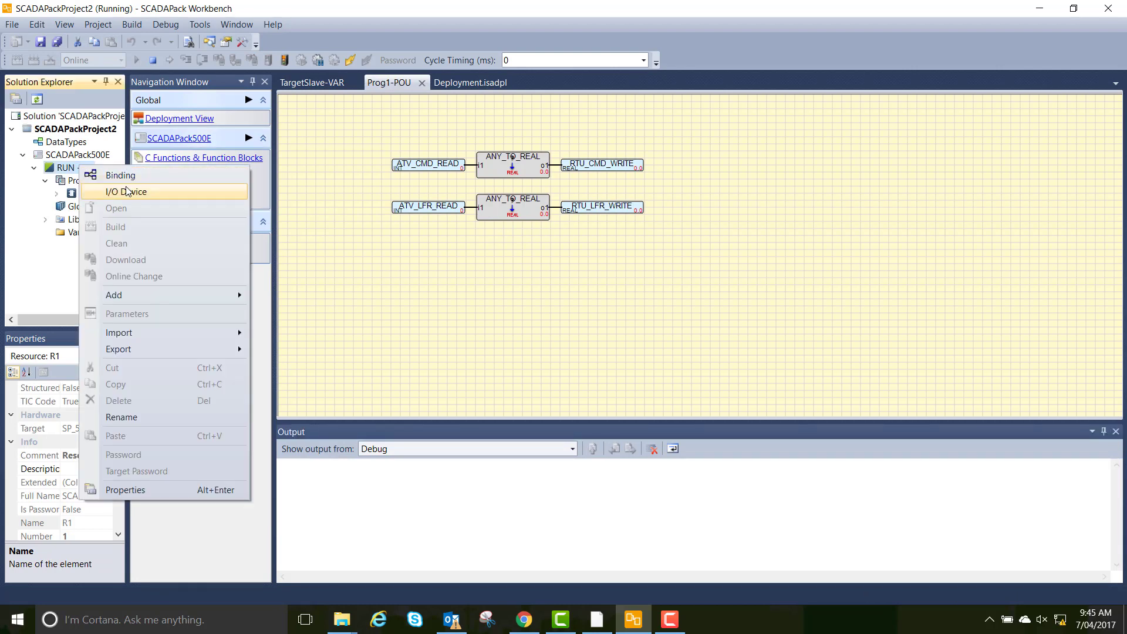
left_click(127, 189)
left_click(162, 113)
left_click(160, 125)
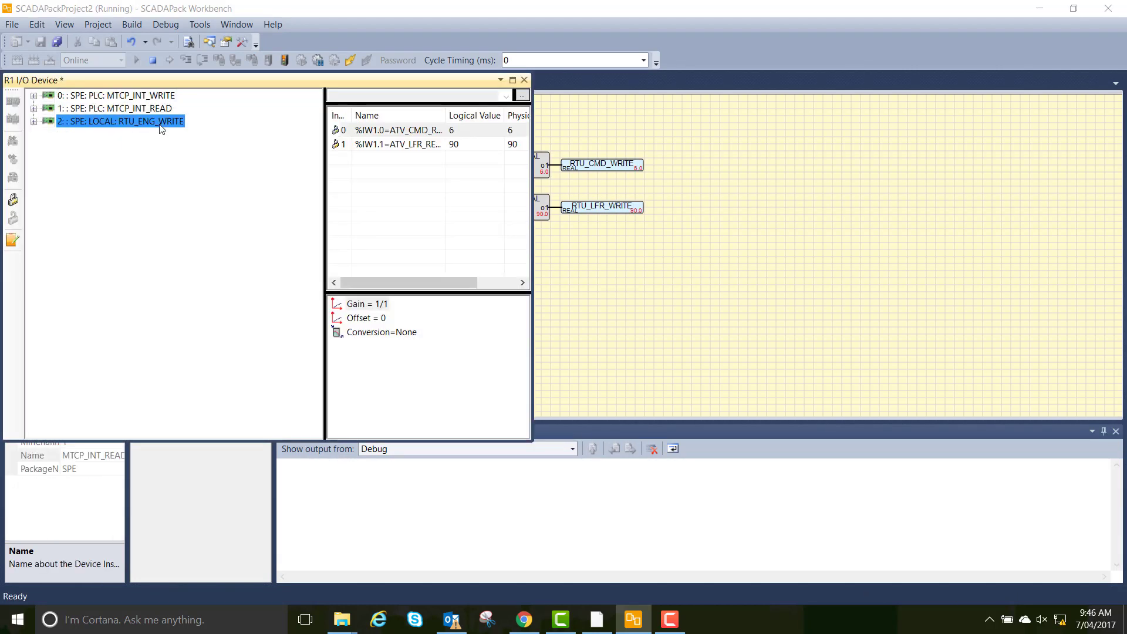
left_click(749, 189)
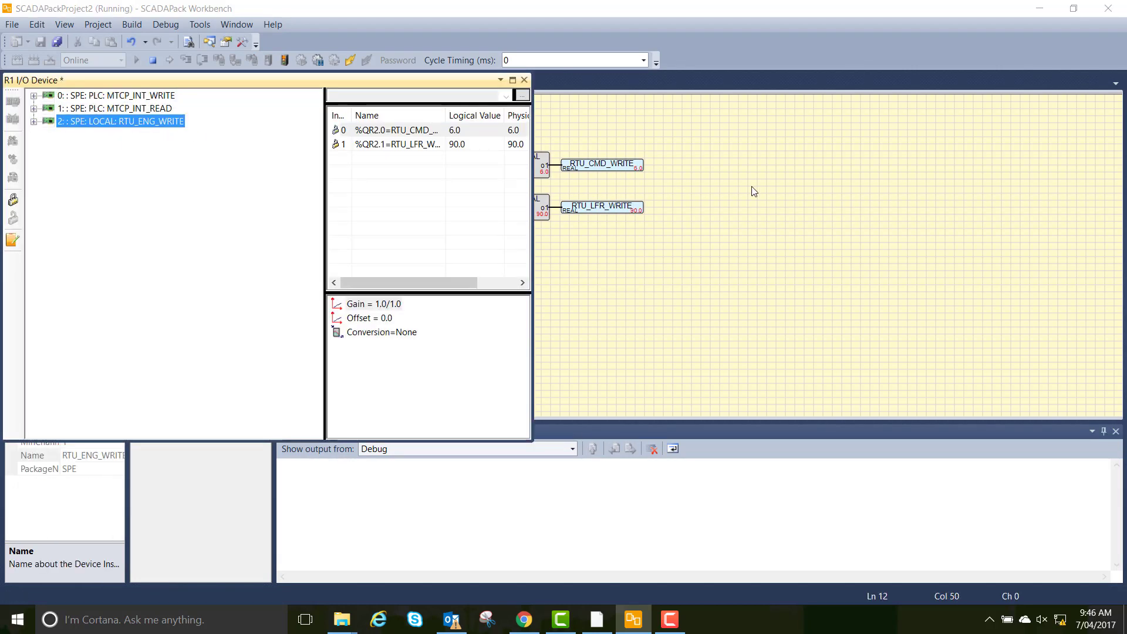
left_click(524, 80)
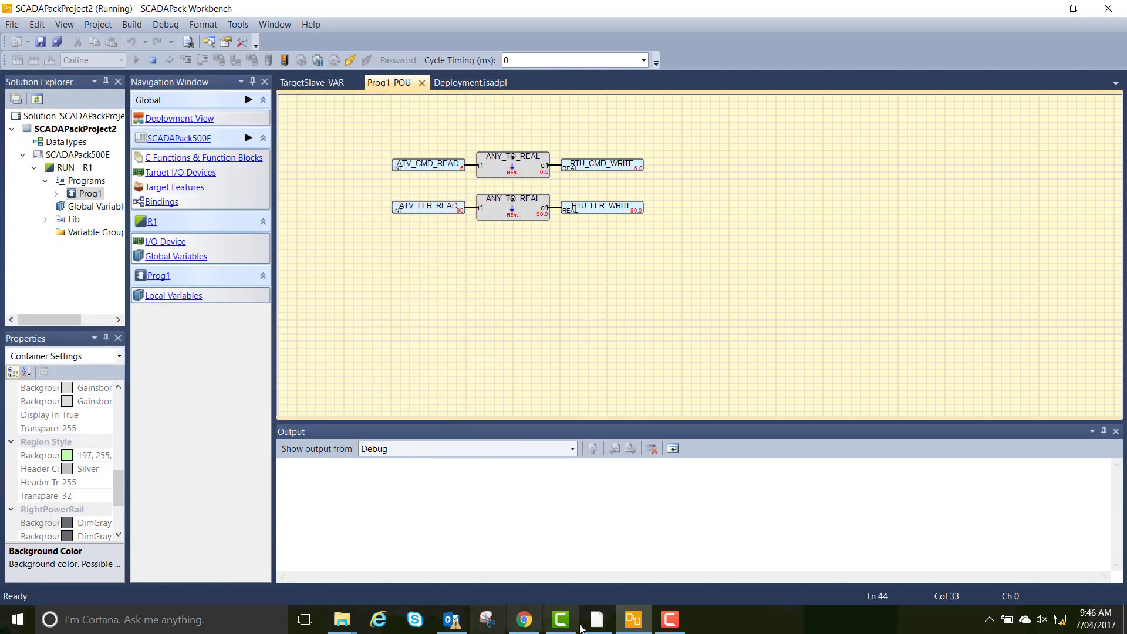
Open the Point Browser in SCADAPack E Configurator and set the second row to Analog In
left_click(598, 626)
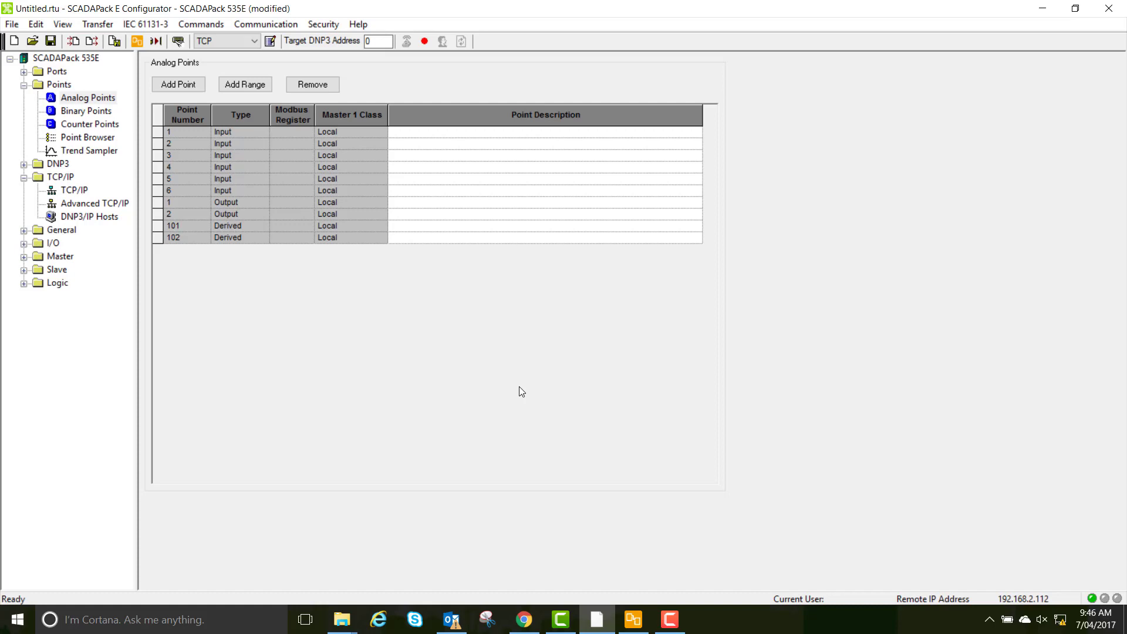
left_click(88, 138)
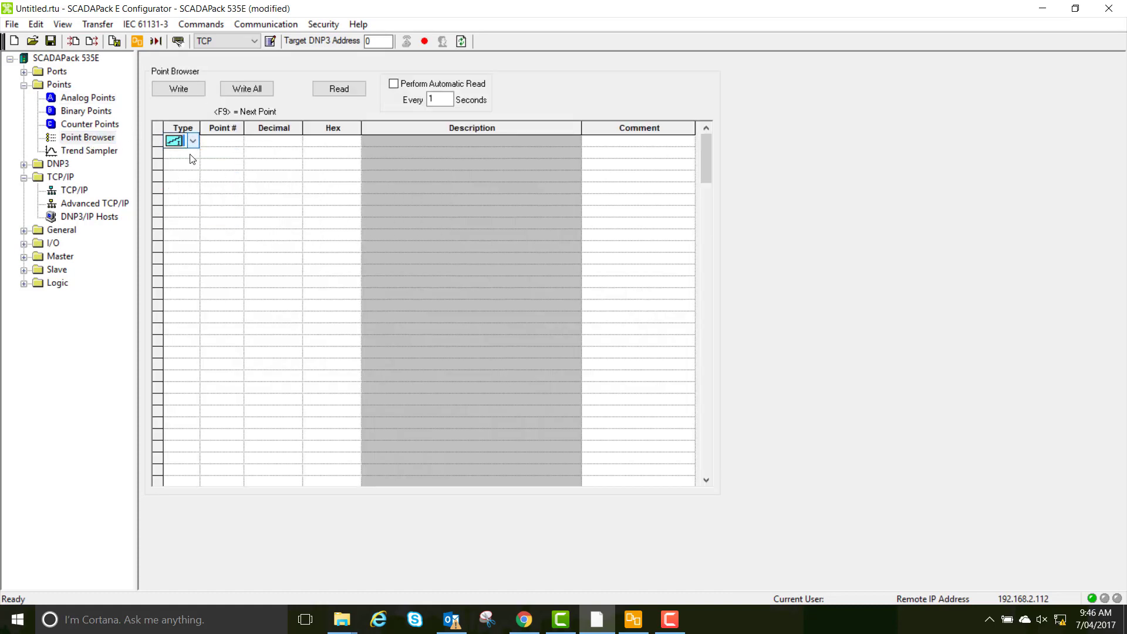
left_click(193, 152)
left_click(196, 187)
Enter analog points 101 and 102 and read their values, 600 and 9000
left_click(217, 142)
type("101")
key("Return")
type("102")
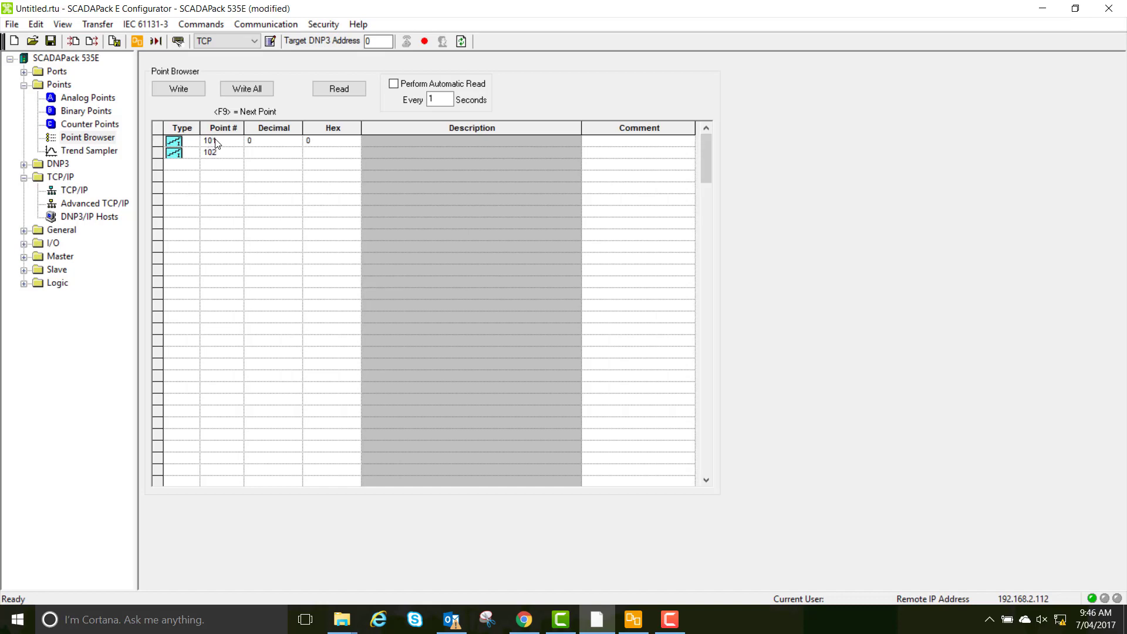
key("Tab")
left_click(352, 88)
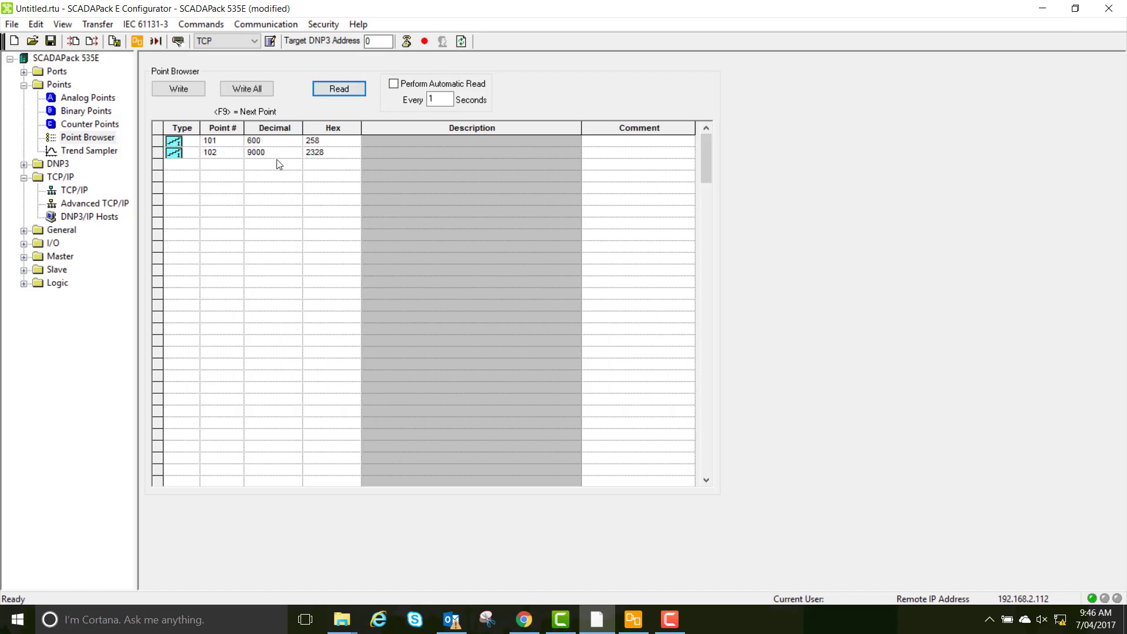
Change derived point 101's Raw Max from 10000 to 100 and write it to the RTU
left_click(75, 99)
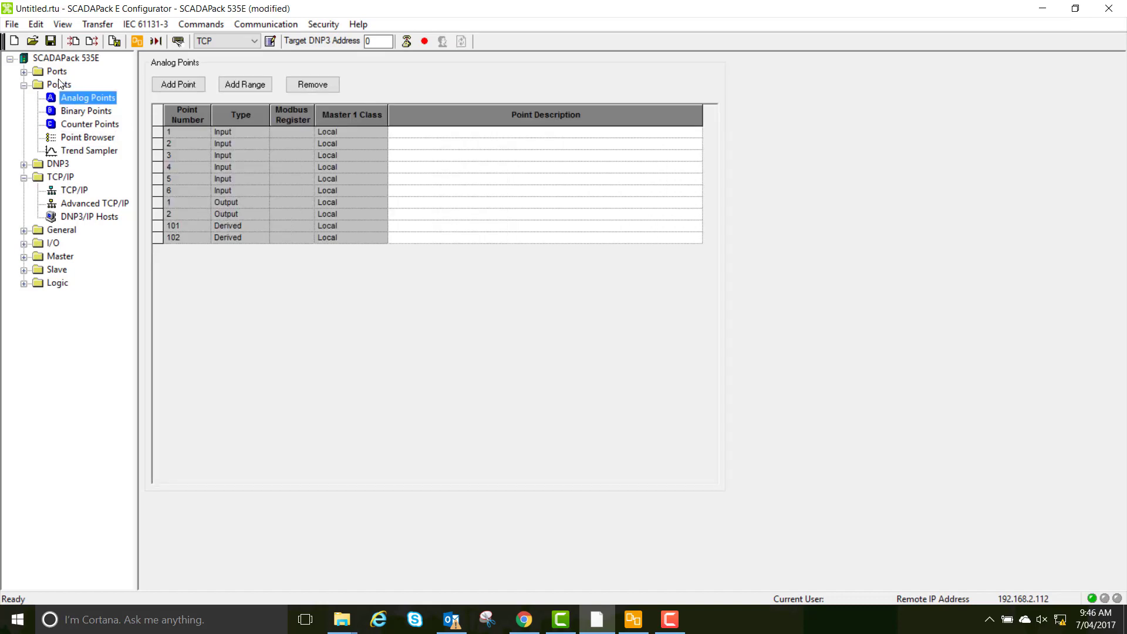
double_click(202, 226)
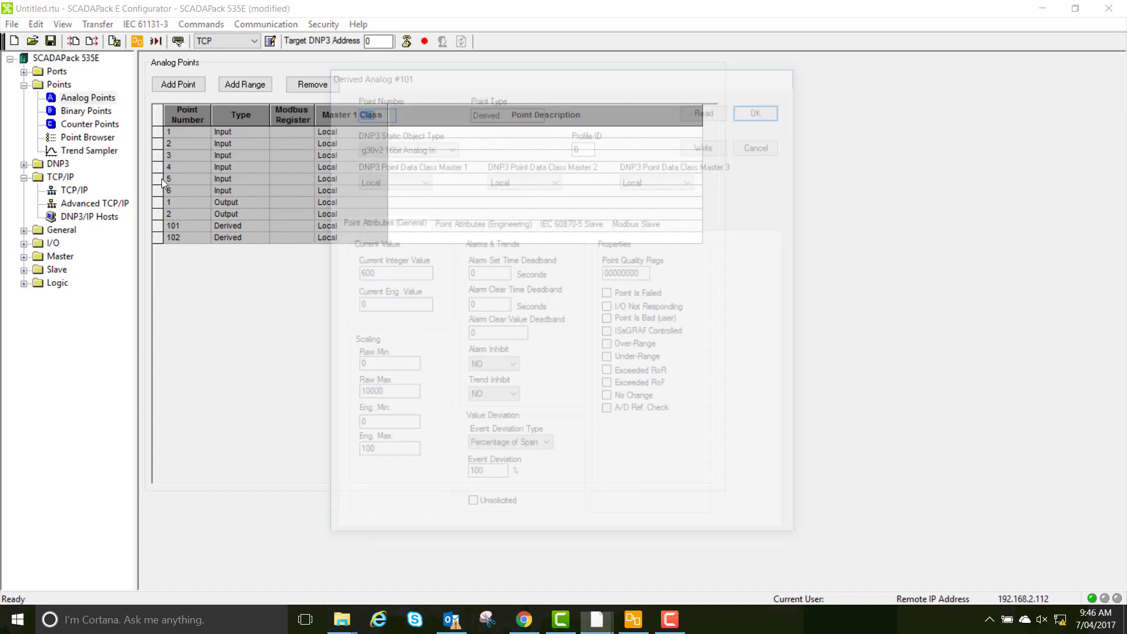
left_click(405, 396)
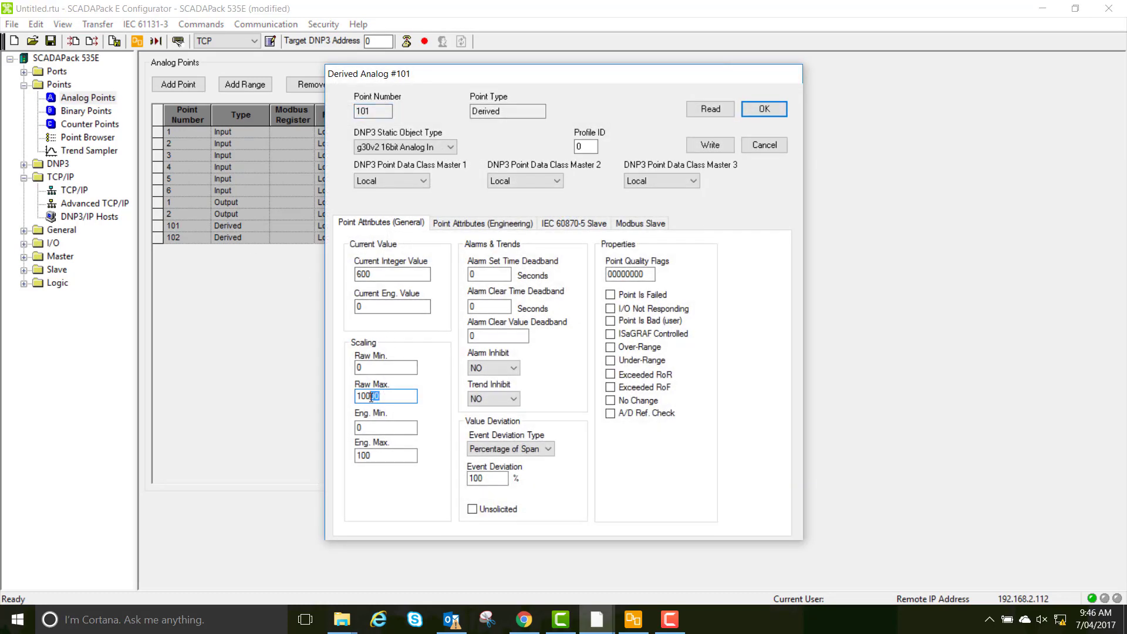
key("BackSpace")
key("BackSpace")
left_click(724, 144)
left_click(763, 109)
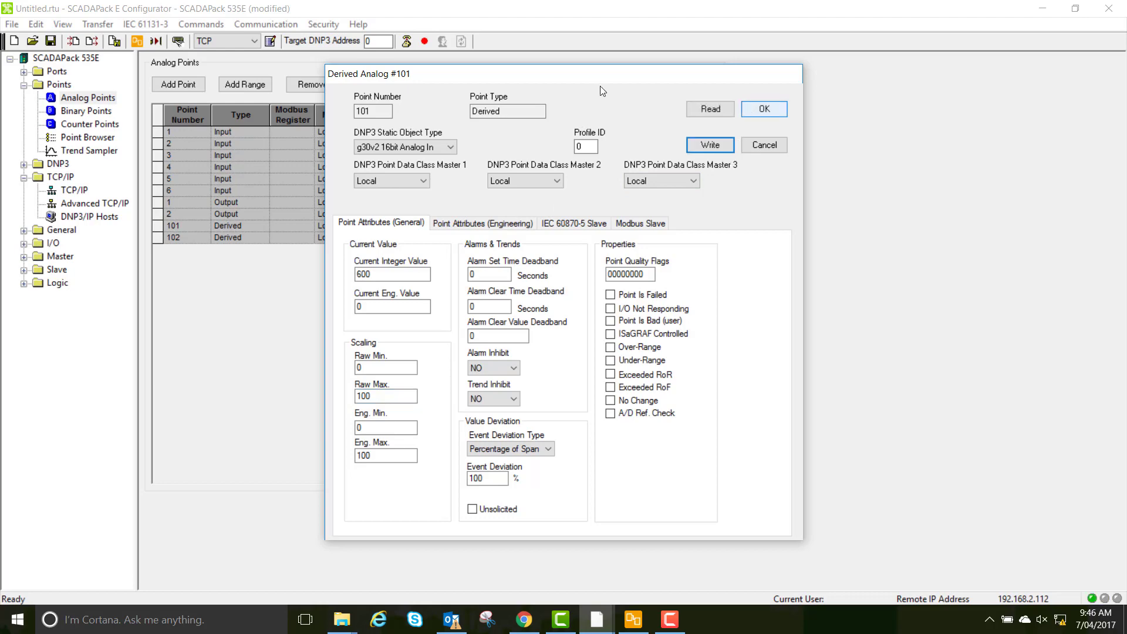
Change derived point 102's Raw Max from 10000 to 100 and write it to the RTU
double_click(170, 237)
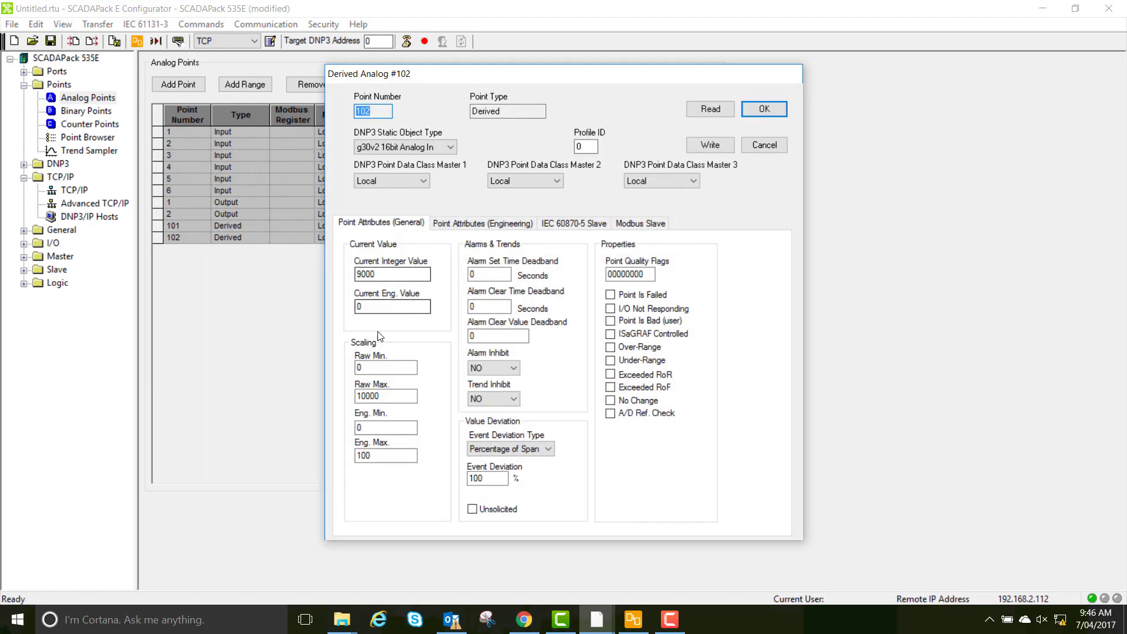
left_click(383, 396)
key("BackSpace")
key("BackSpace")
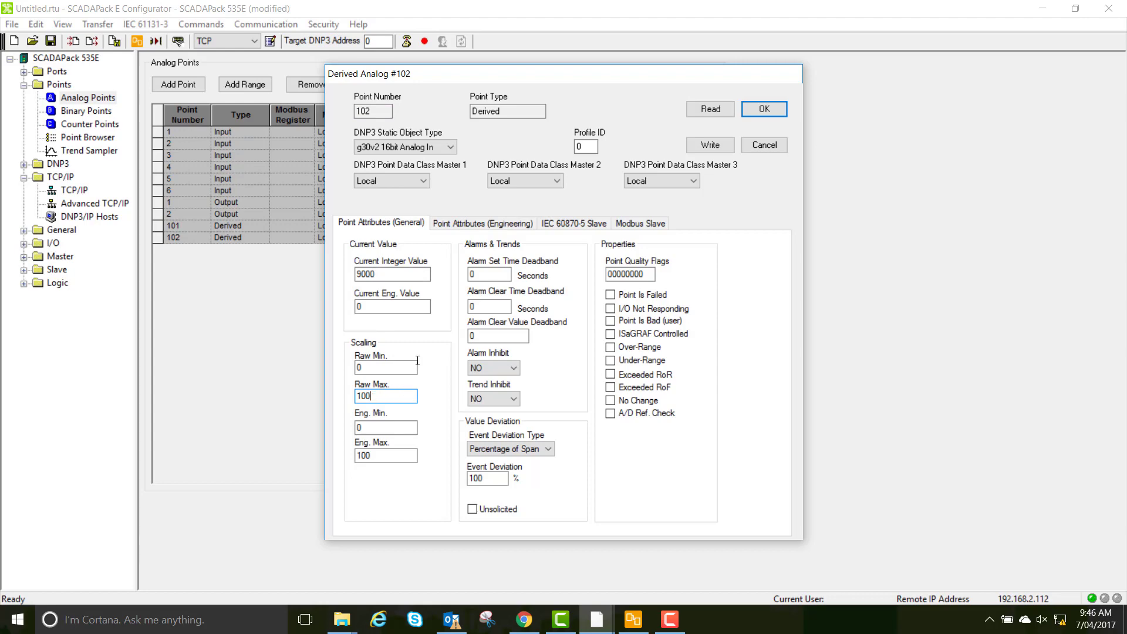
left_click(710, 148)
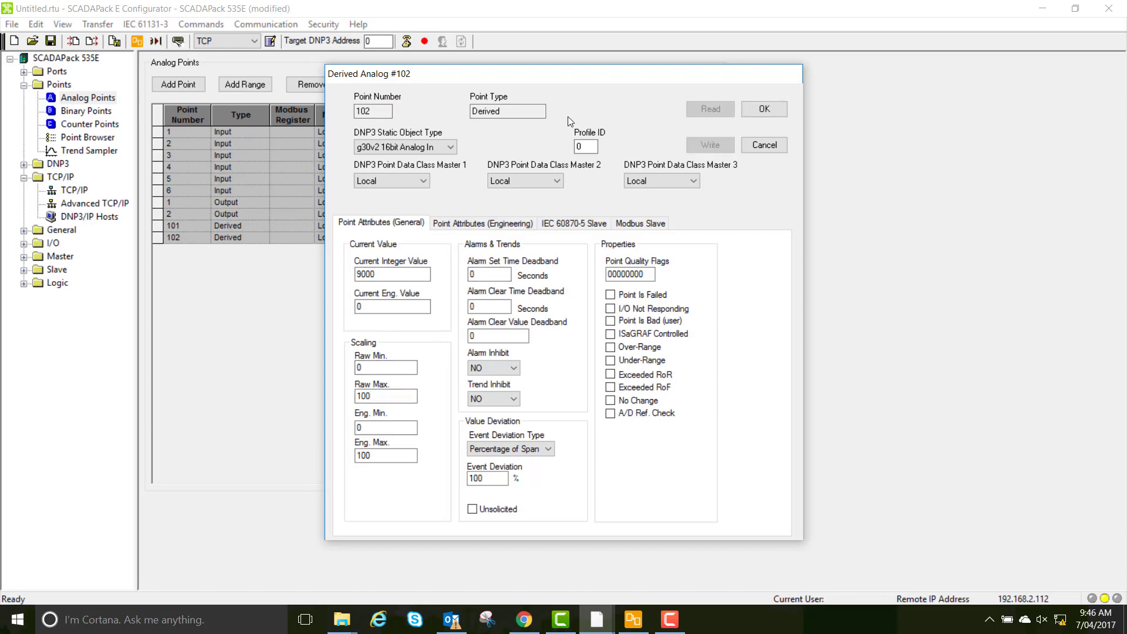
Close point 102's properties and re-read points 101 and 102 in the Point Browser
left_click(764, 109)
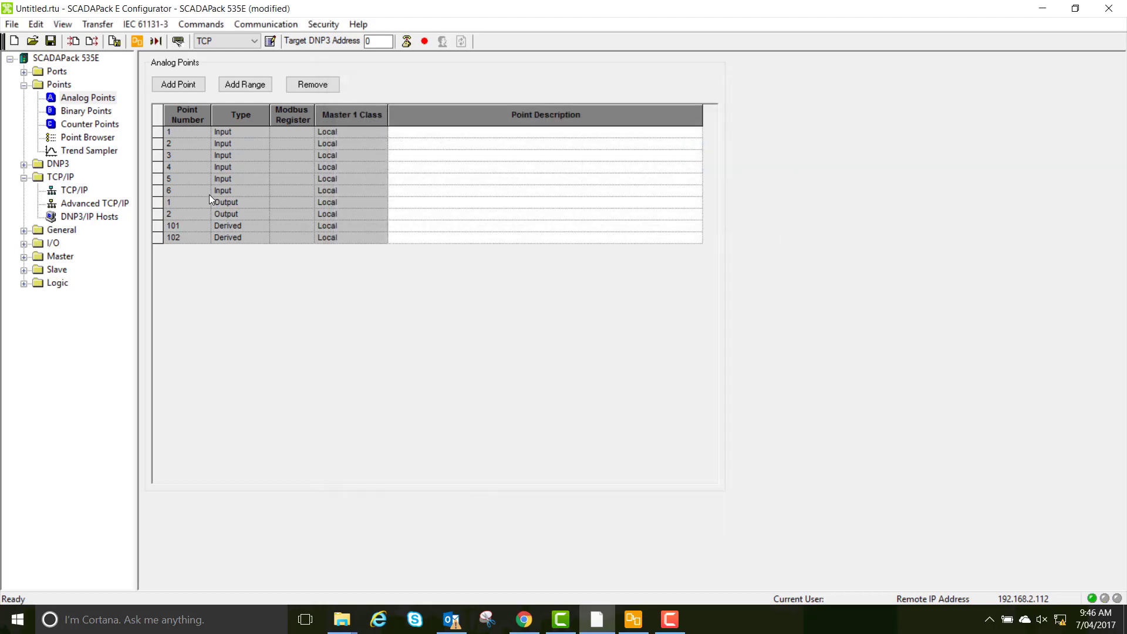
left_click(87, 137)
left_click(338, 88)
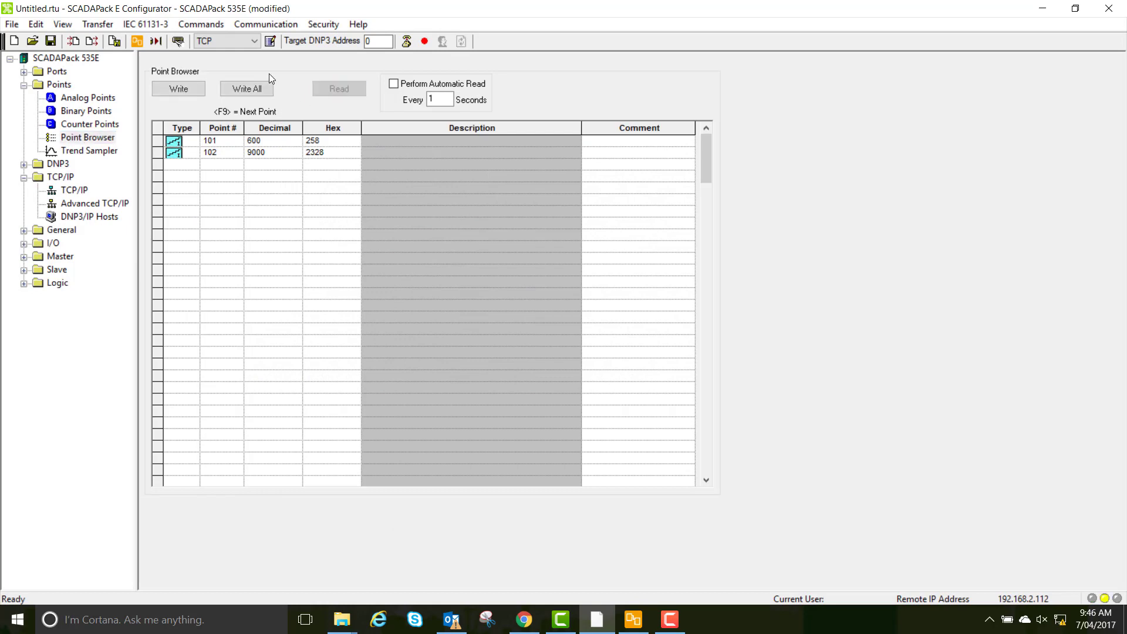